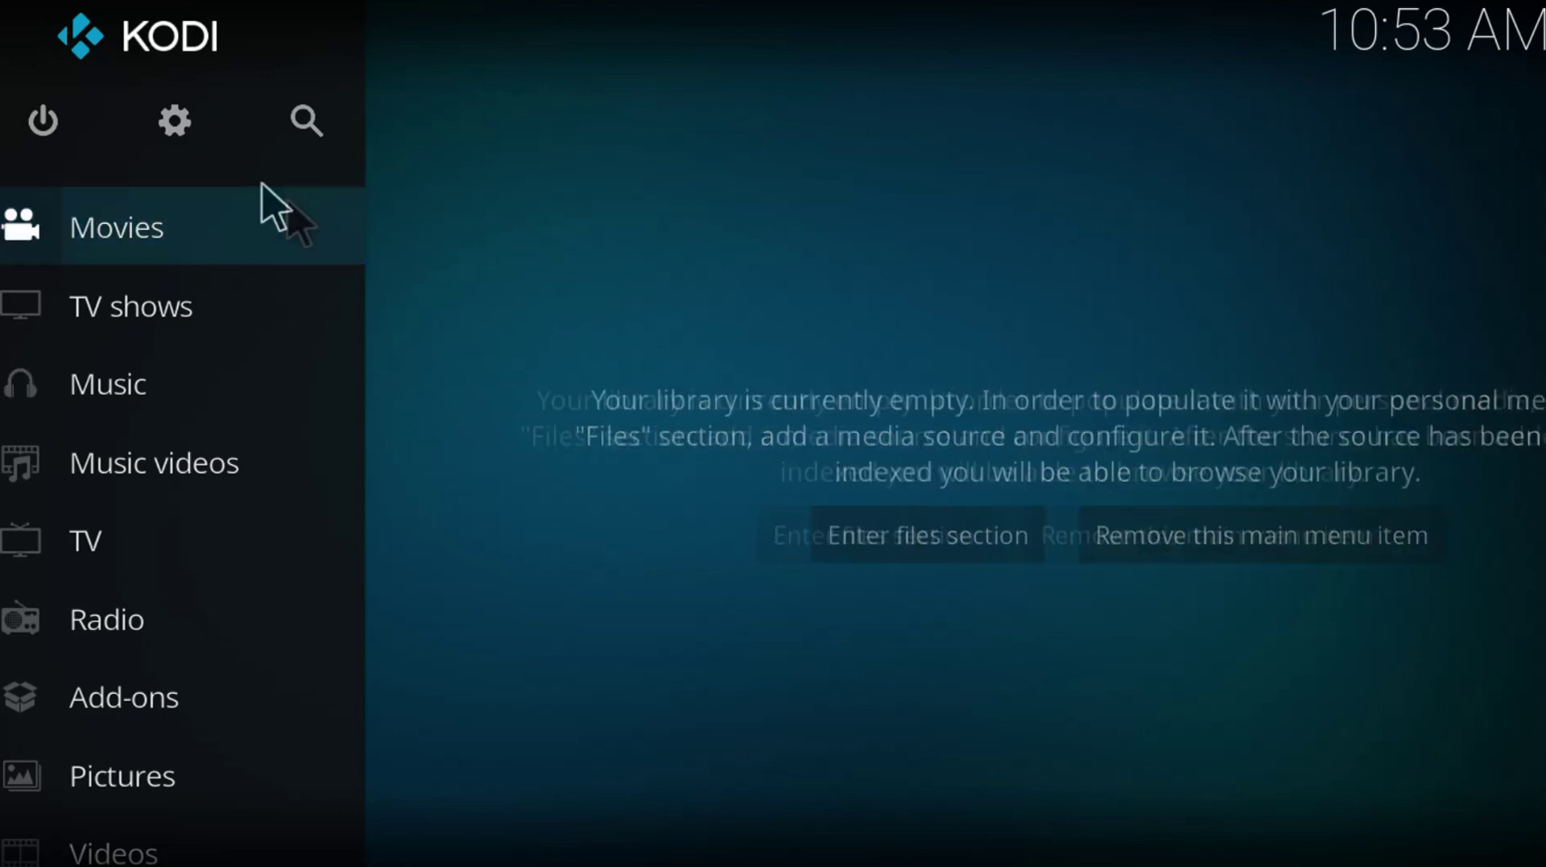
- Check the Unknown sources option in the system's add-on settings and return to the settings overview
left_click(166, 120)
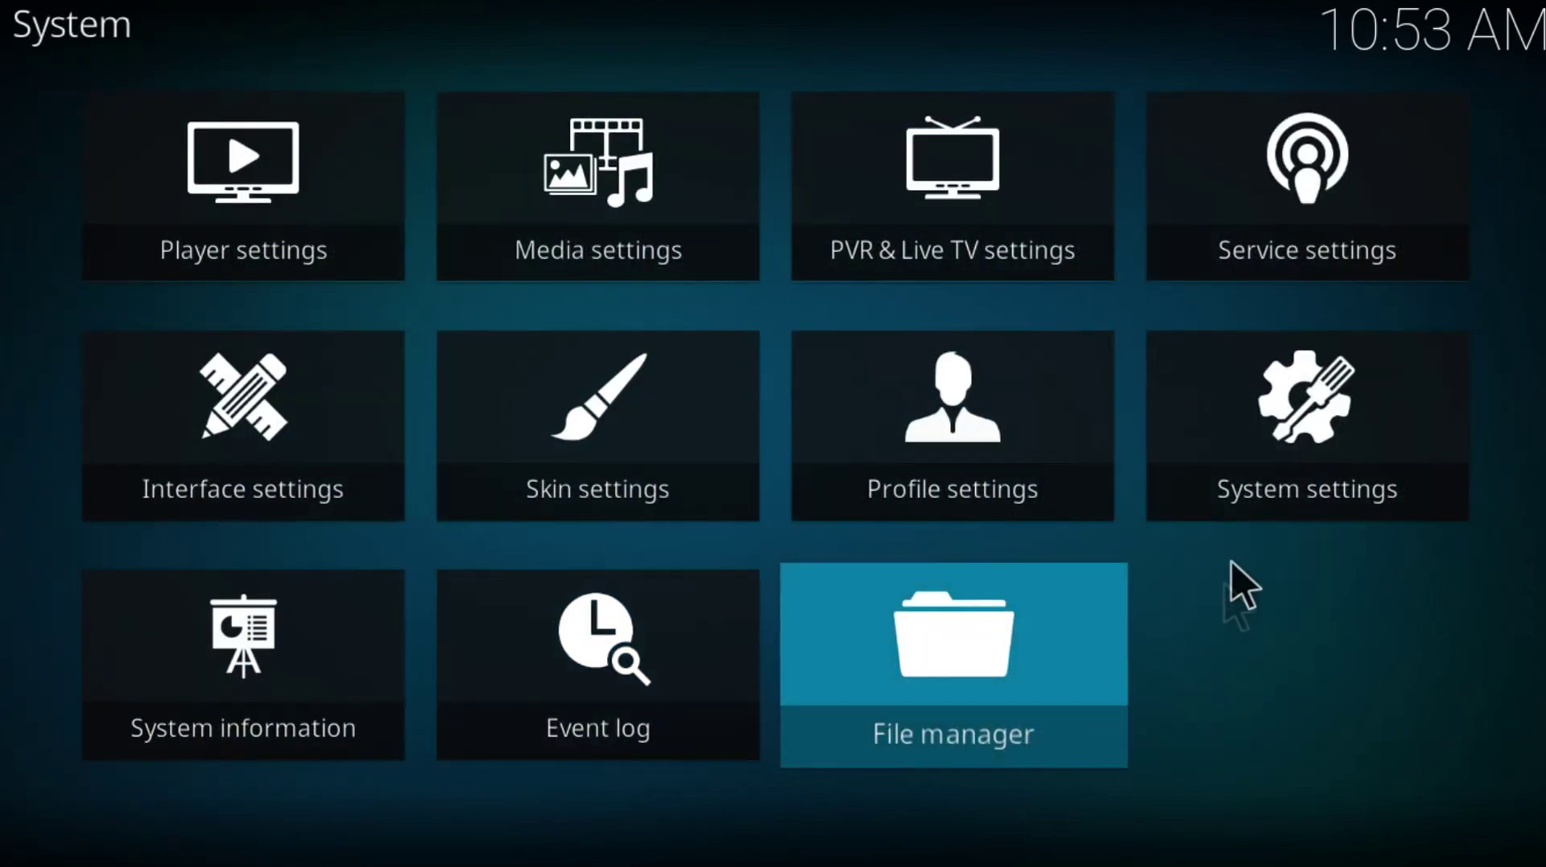
left_click(1278, 410)
left_click(185, 555)
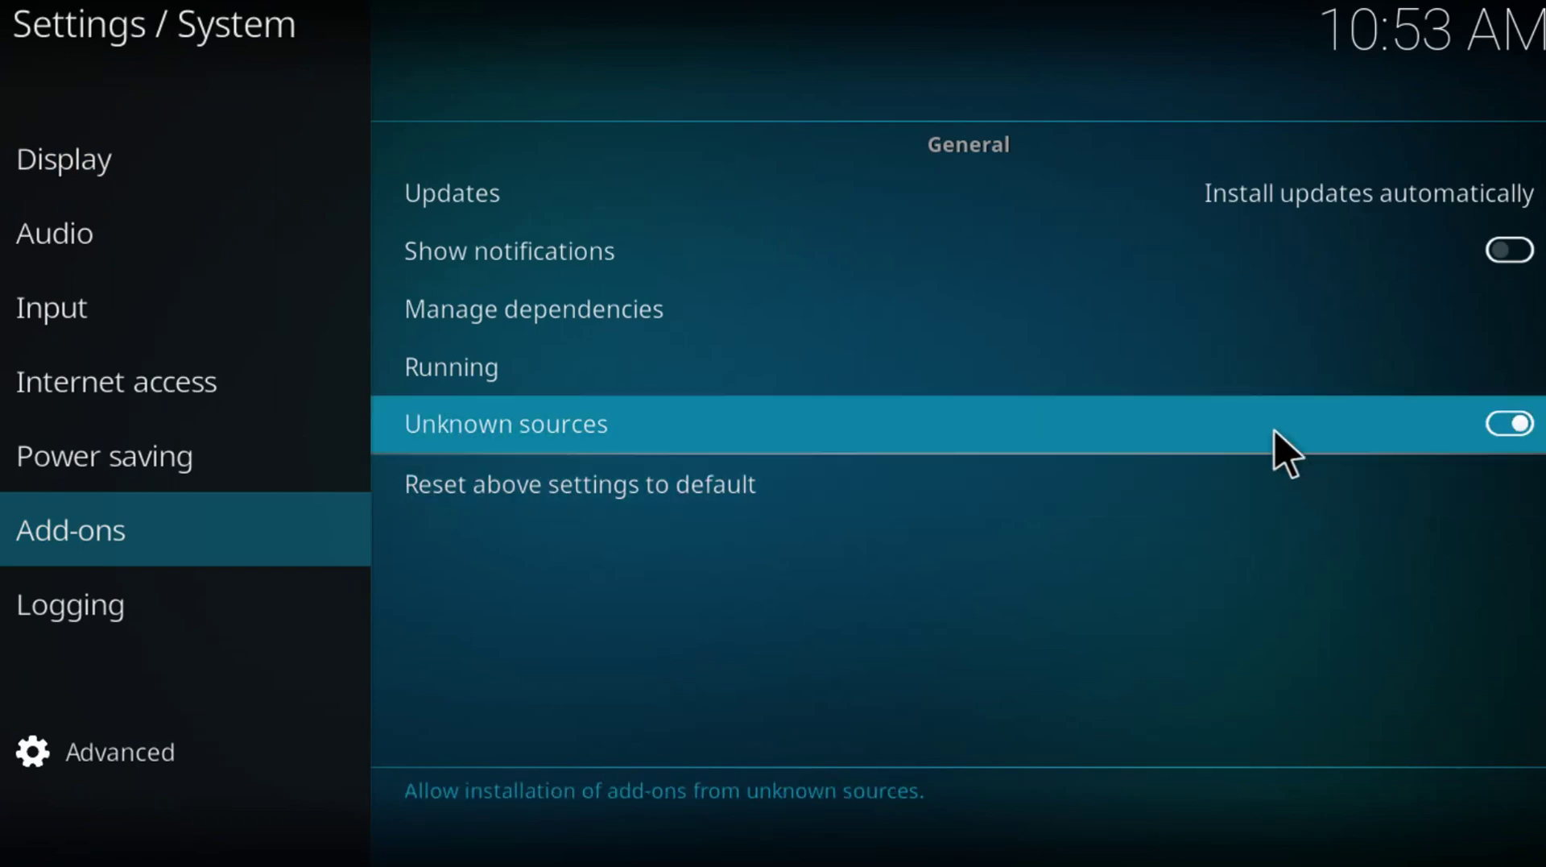
key("Escape")
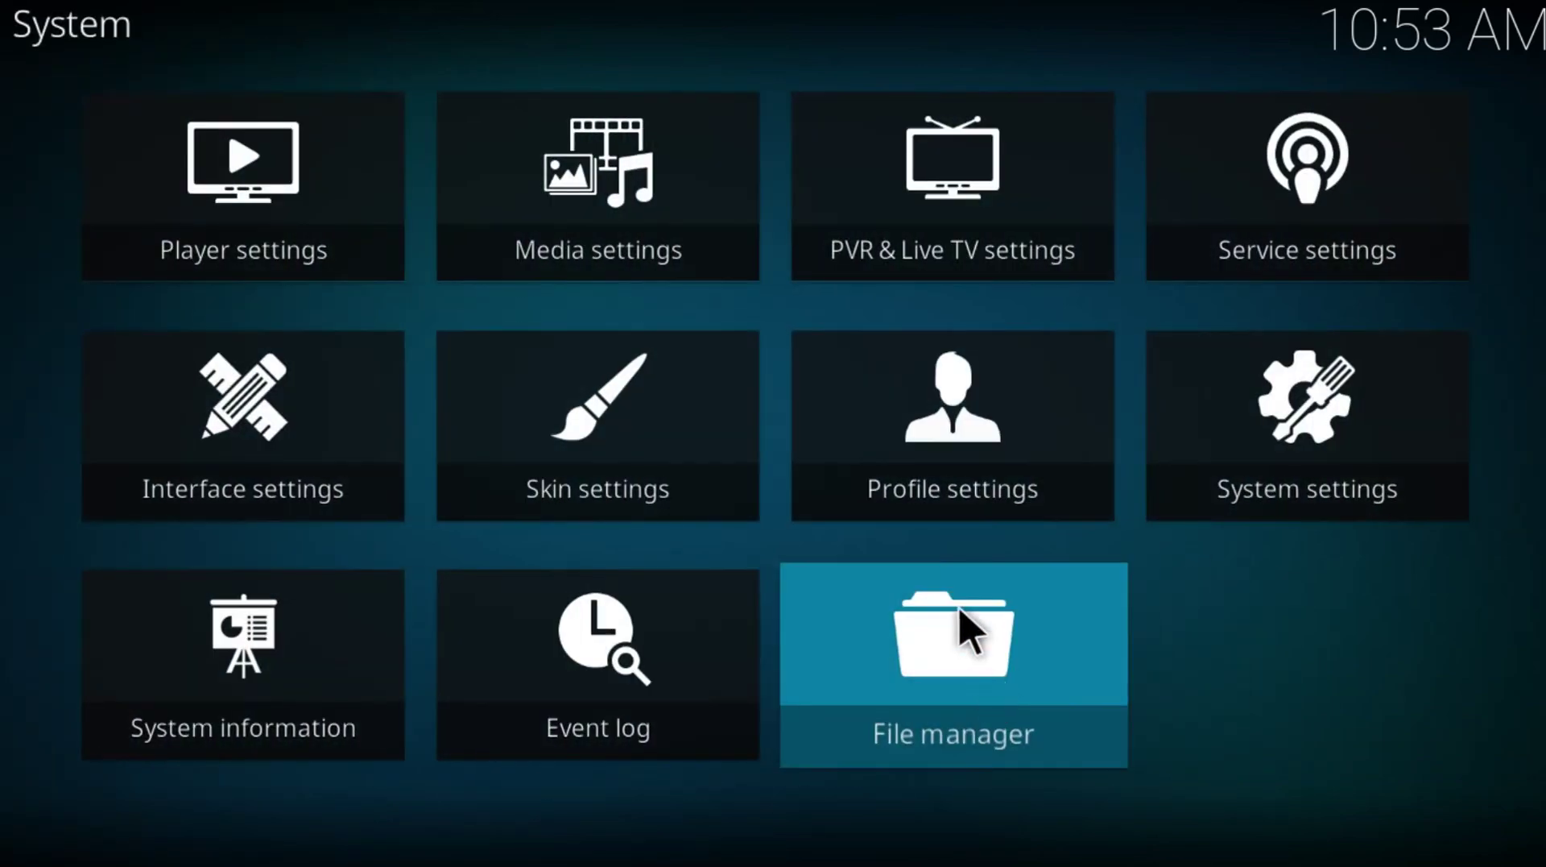
left_click(959, 610)
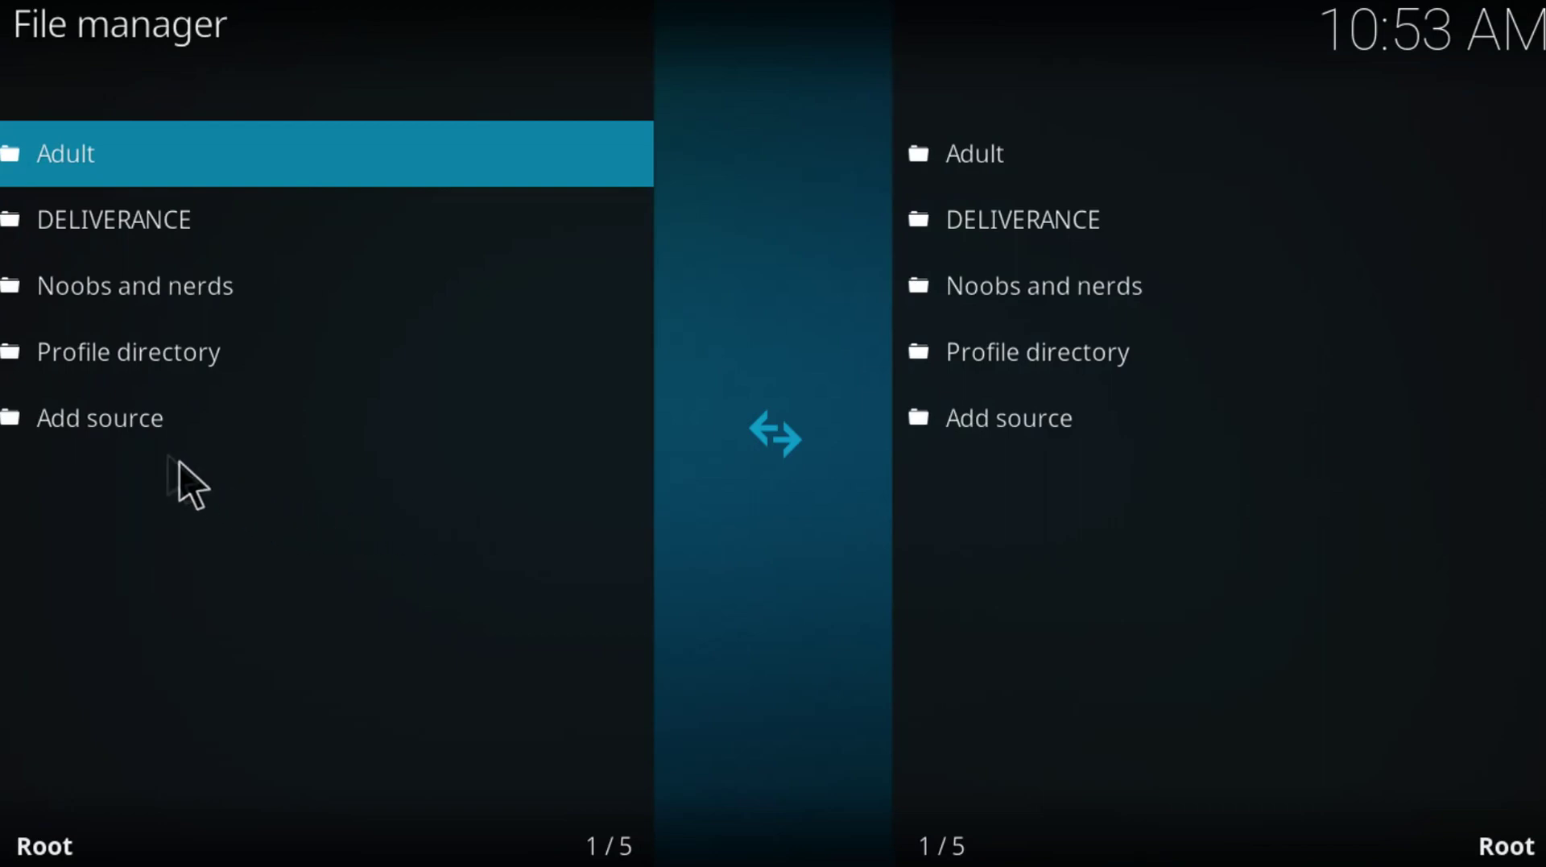
left_click(133, 435)
left_click(483, 321)
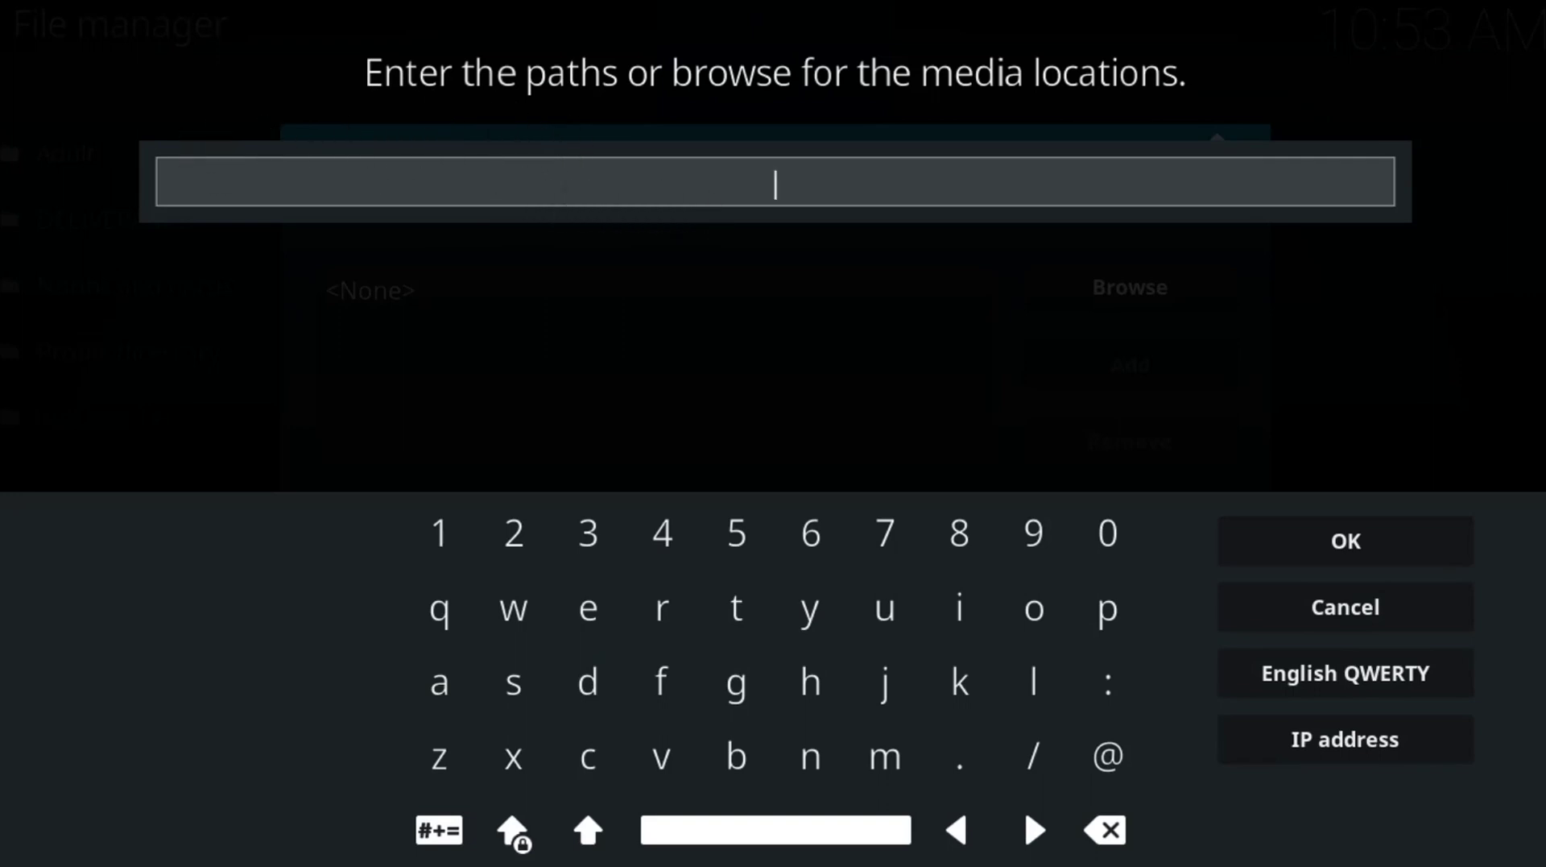
type("http://toptutorials.co.uk/kodi/repos/")
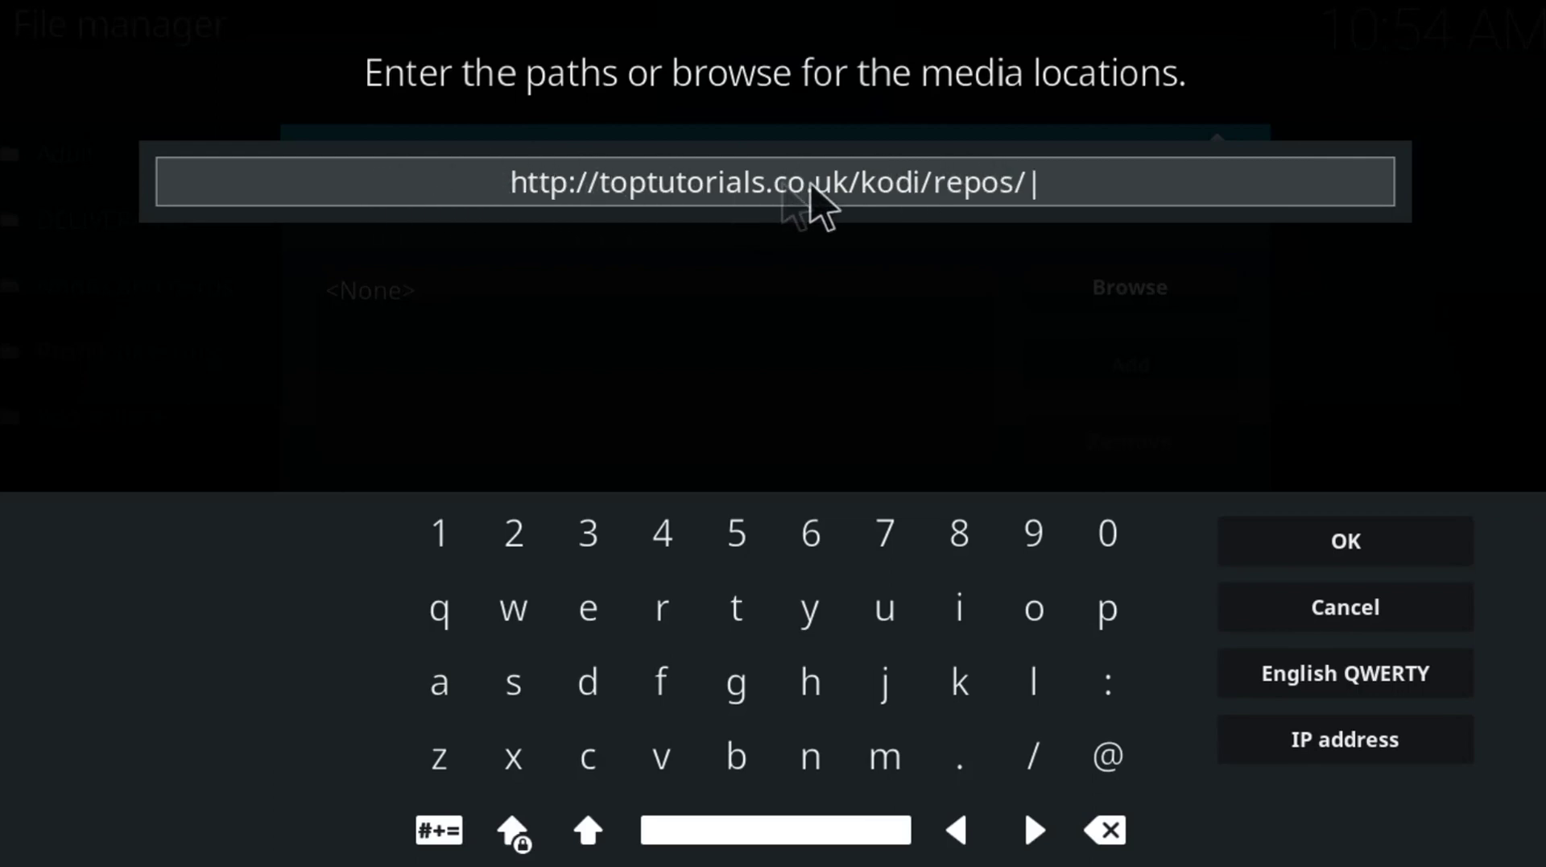
left_click(1342, 541)
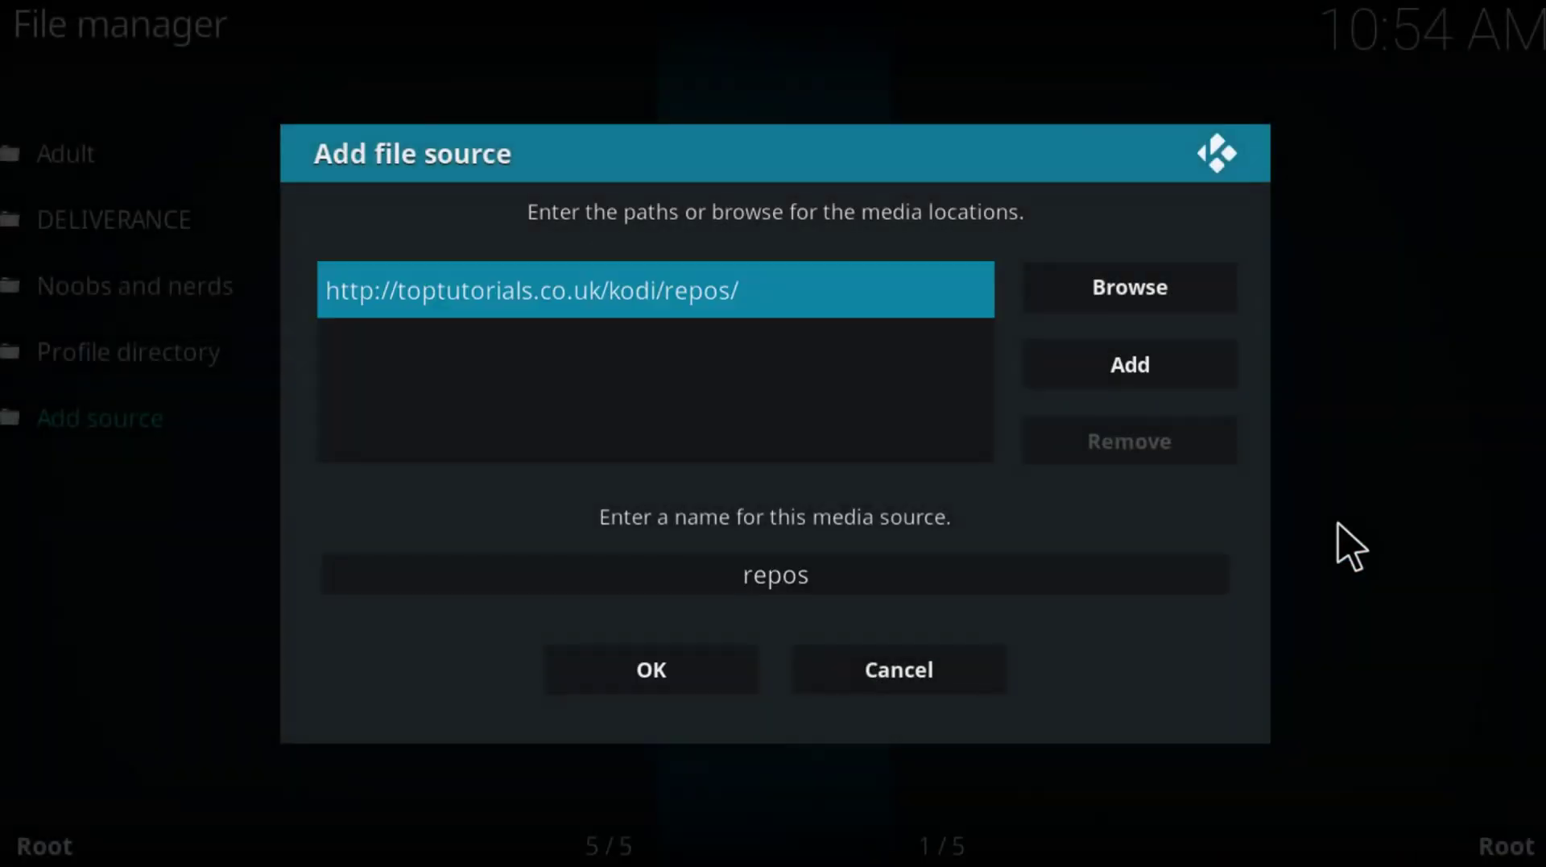
- Name the new media source topt and save it
left_click(838, 577)
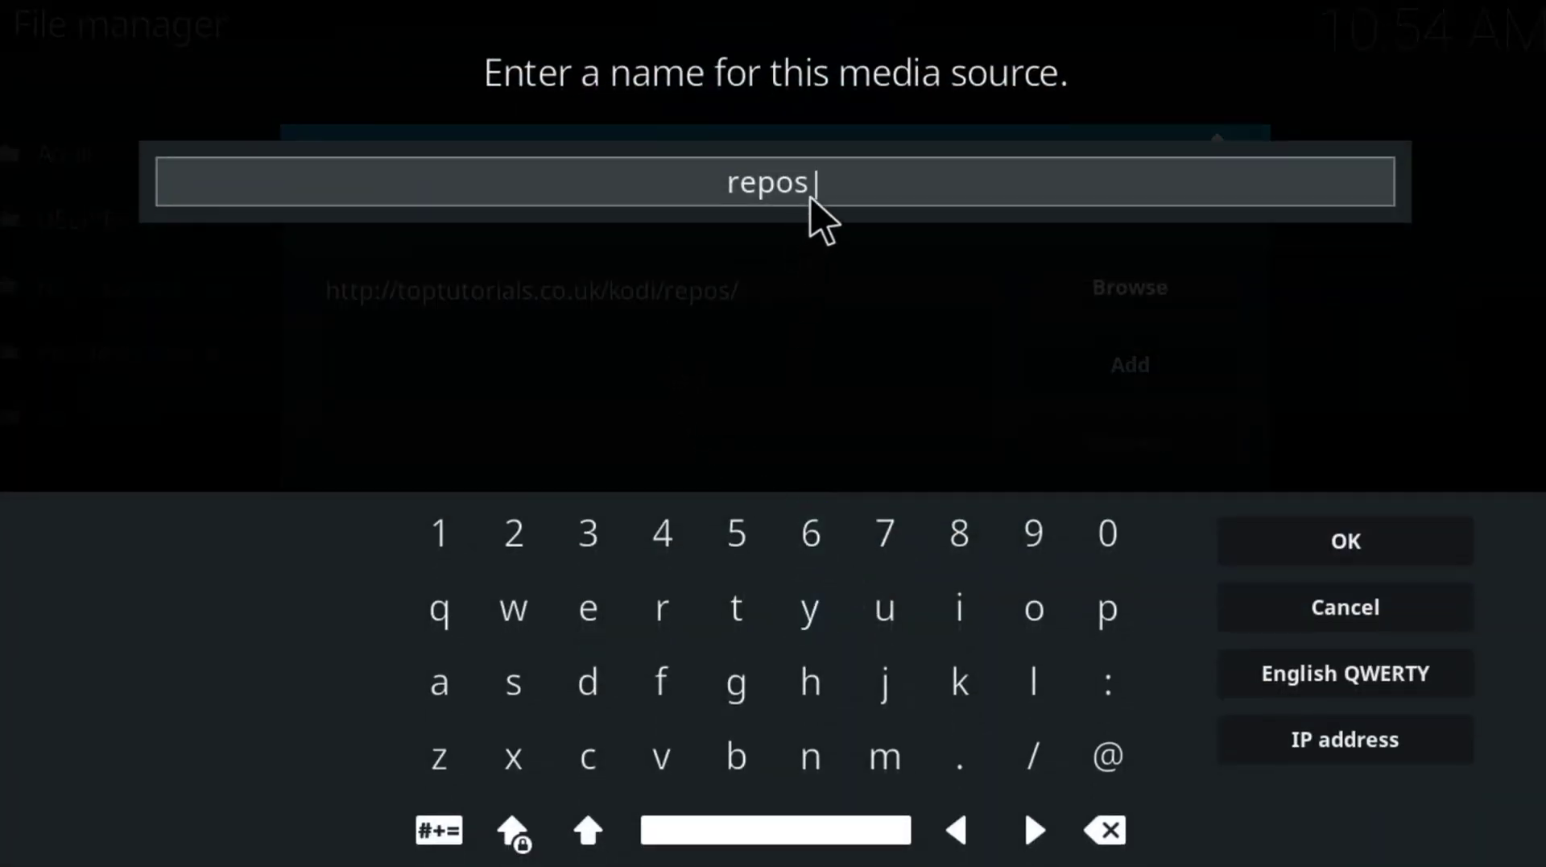
key("BackSpace")
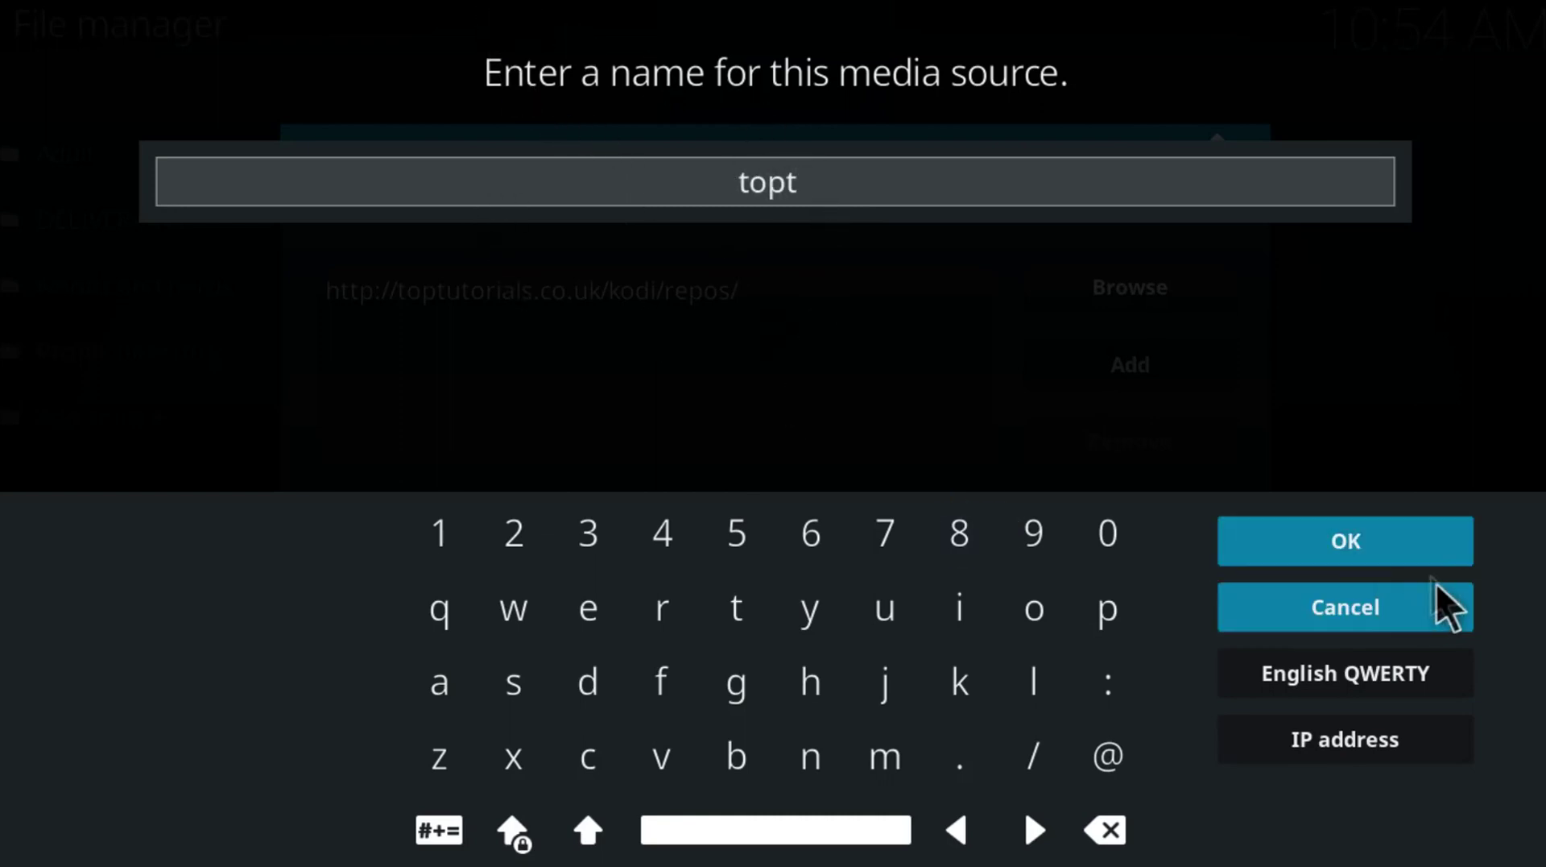
left_click(1378, 544)
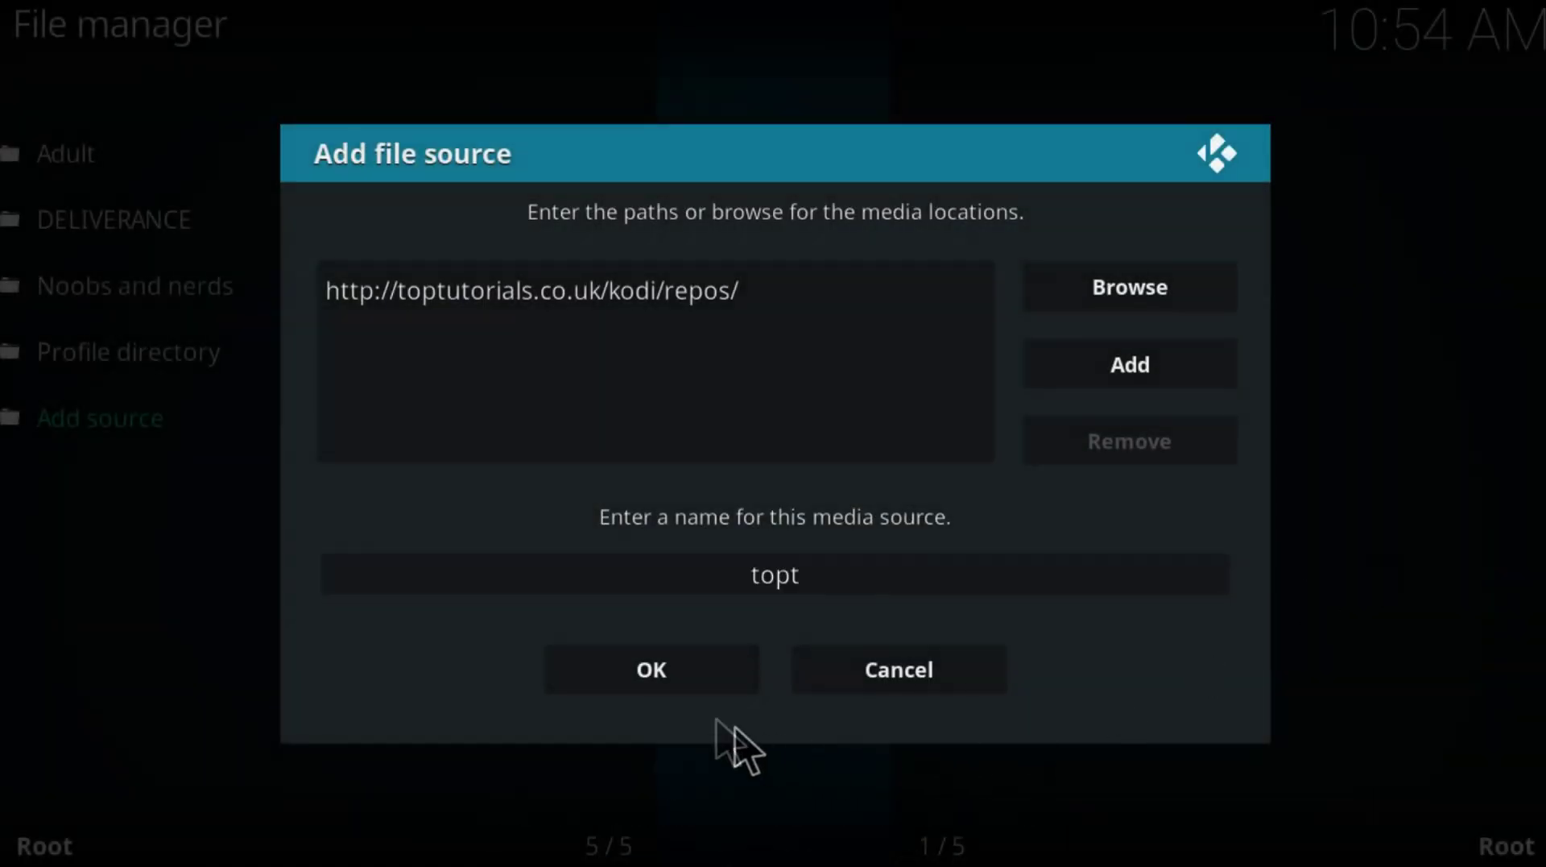
left_click(652, 671)
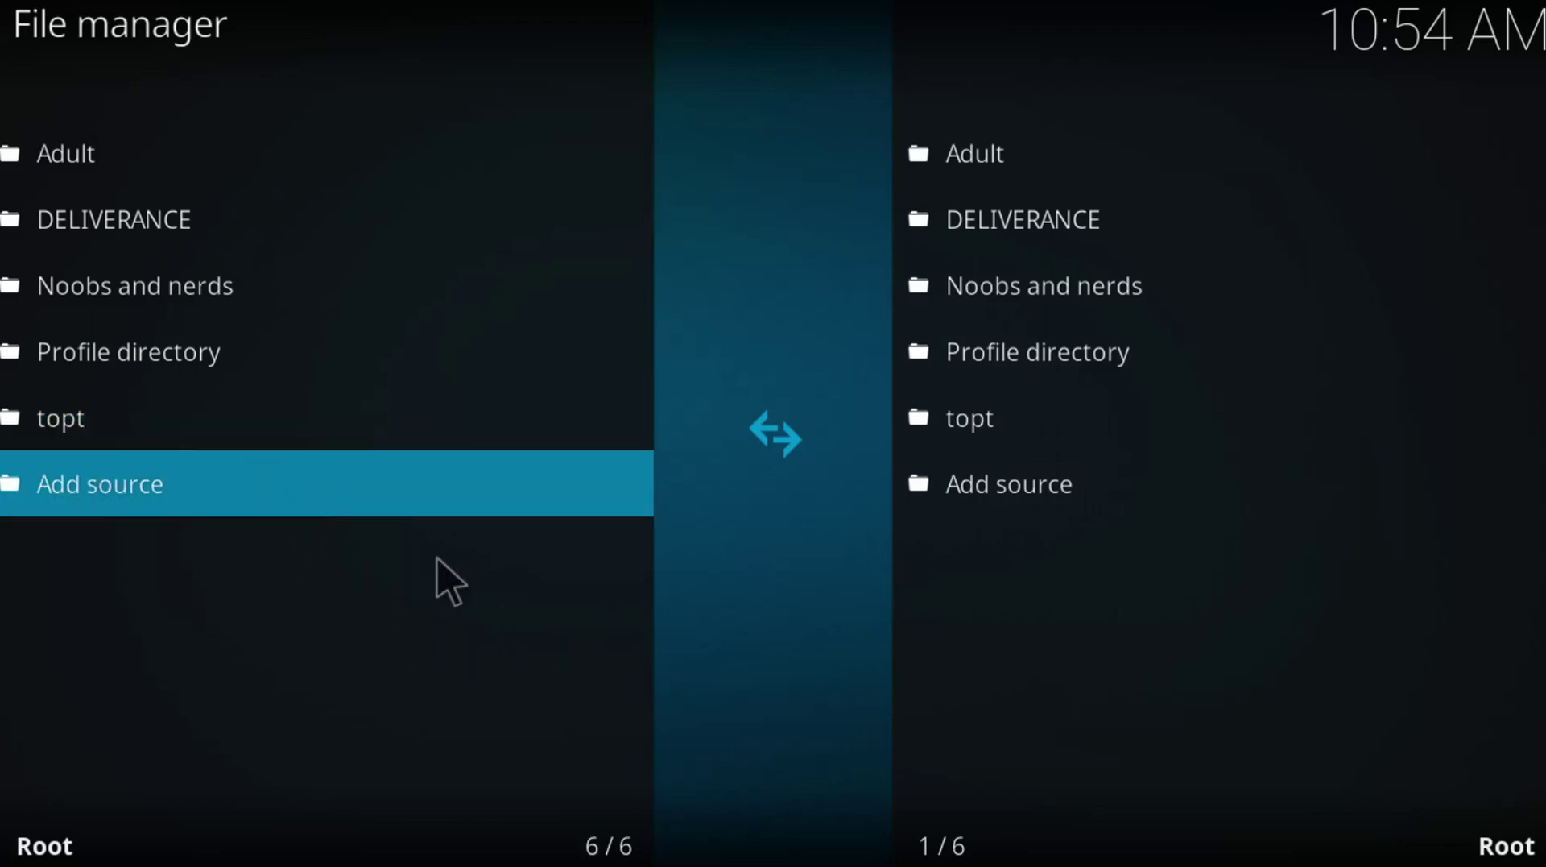
- Leave the file manager and open the topt source for installing an add-on from a zip file
right_click(450, 580)
right_click(59, 48)
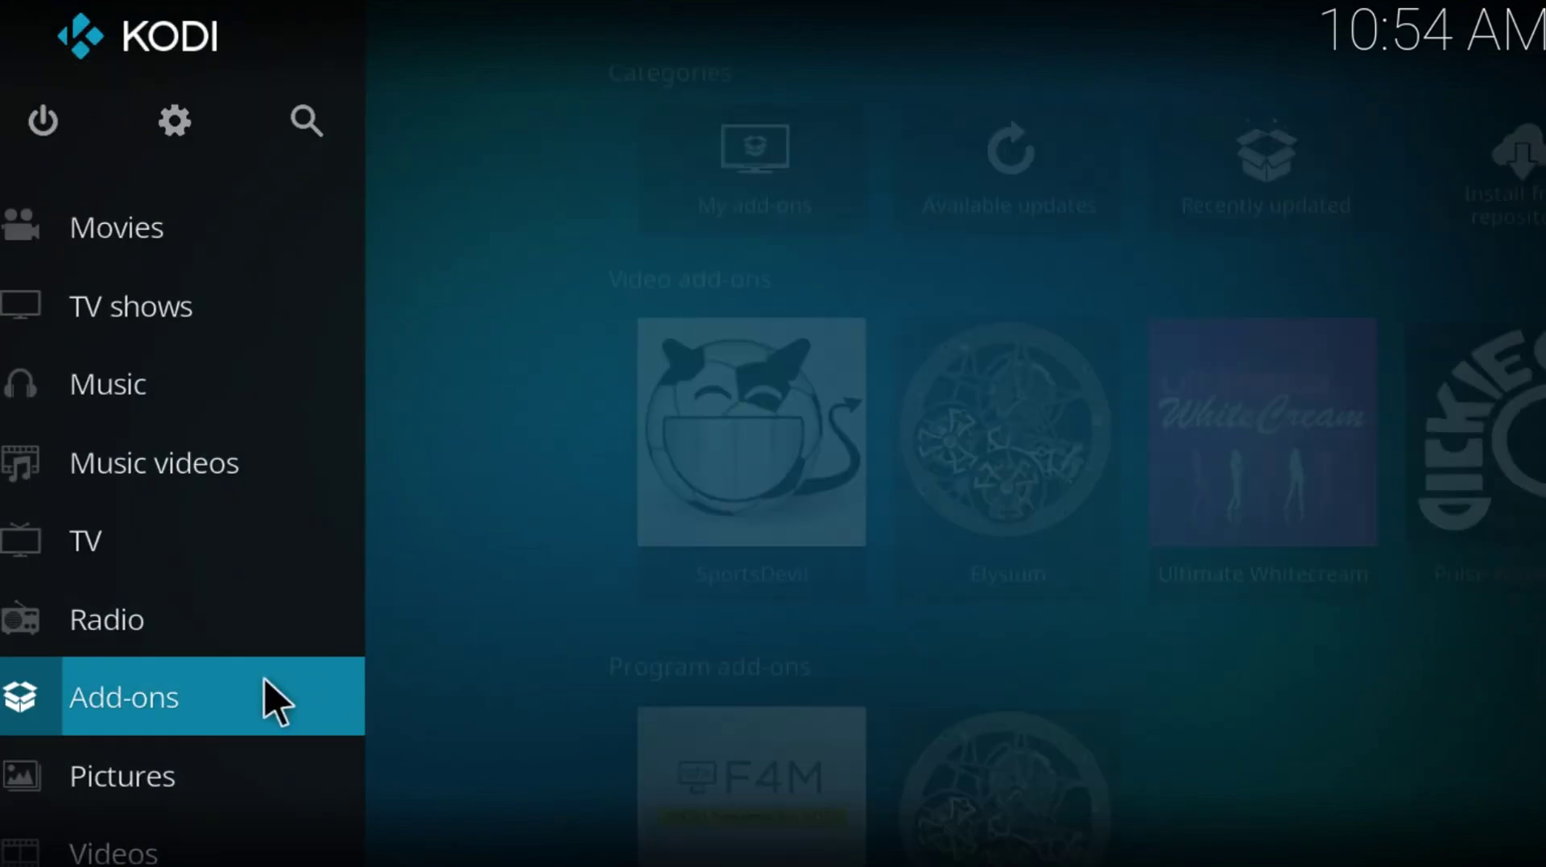
left_click(274, 699)
left_click(78, 154)
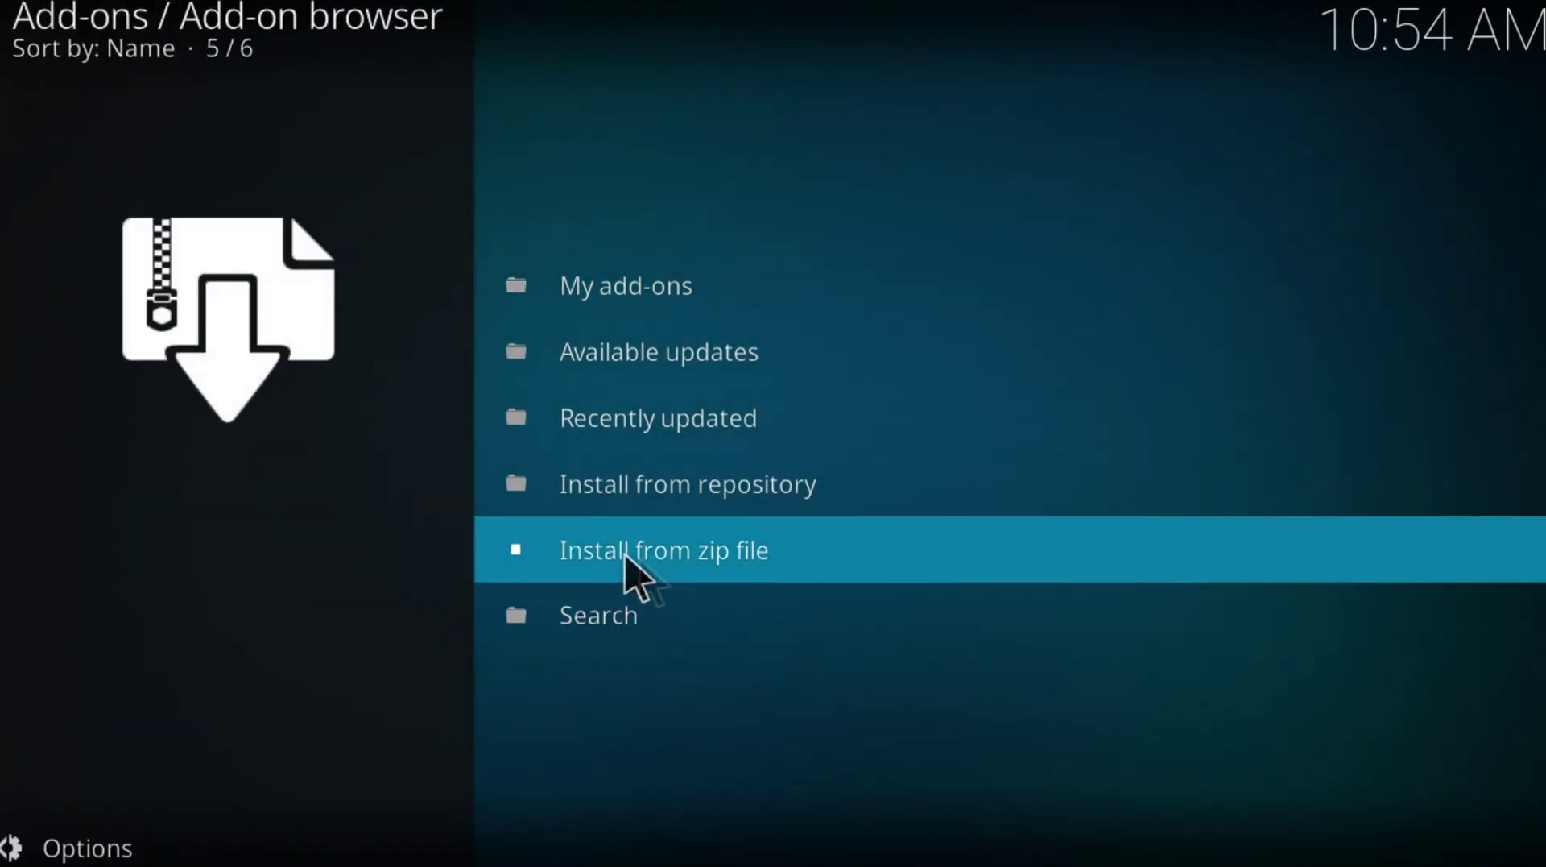
left_click(730, 556)
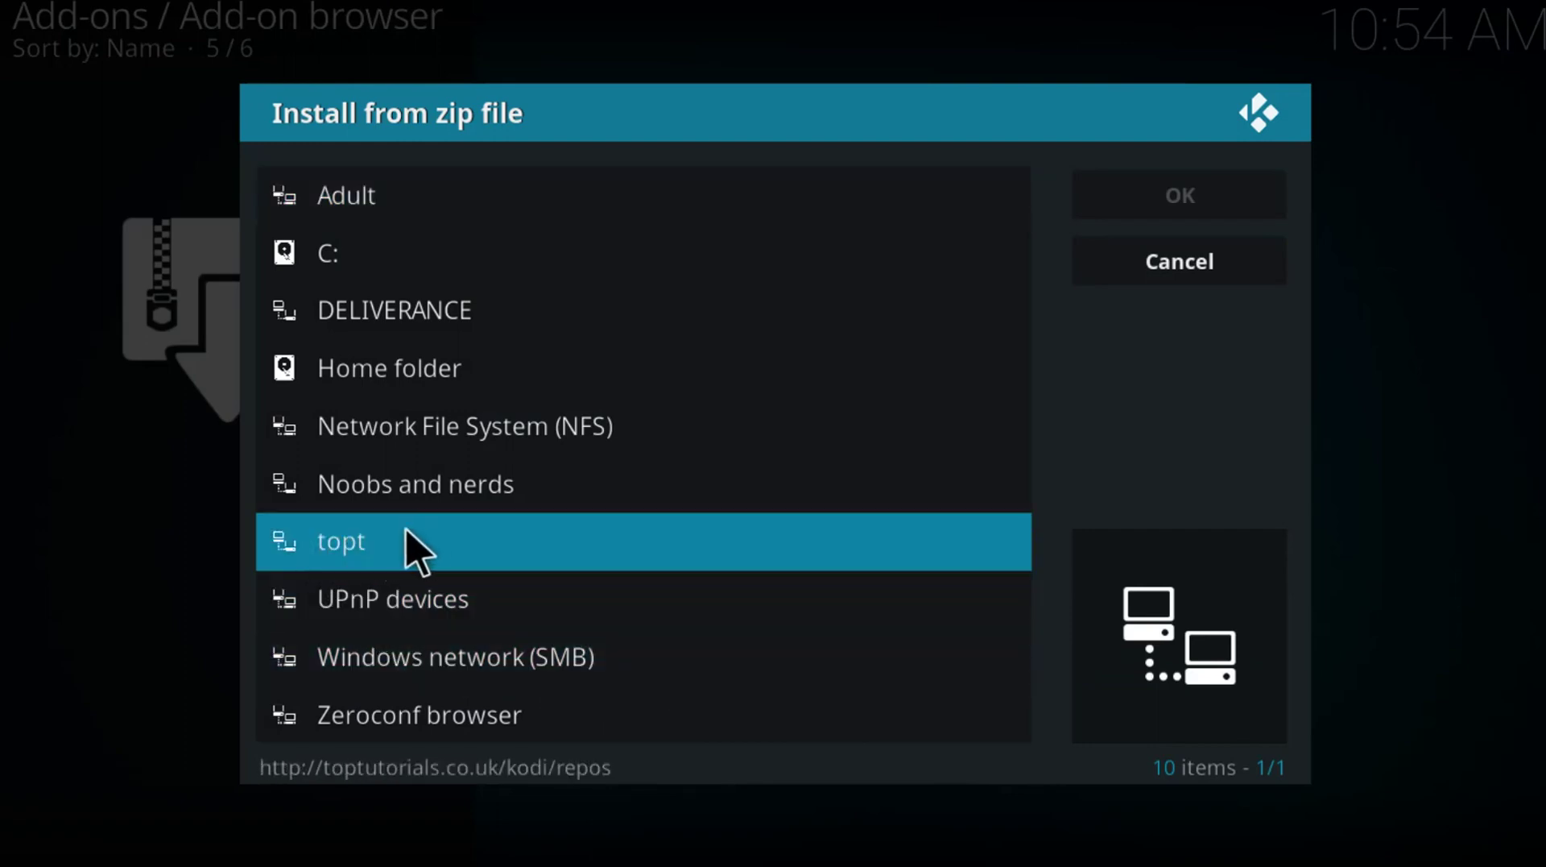
left_click(379, 534)
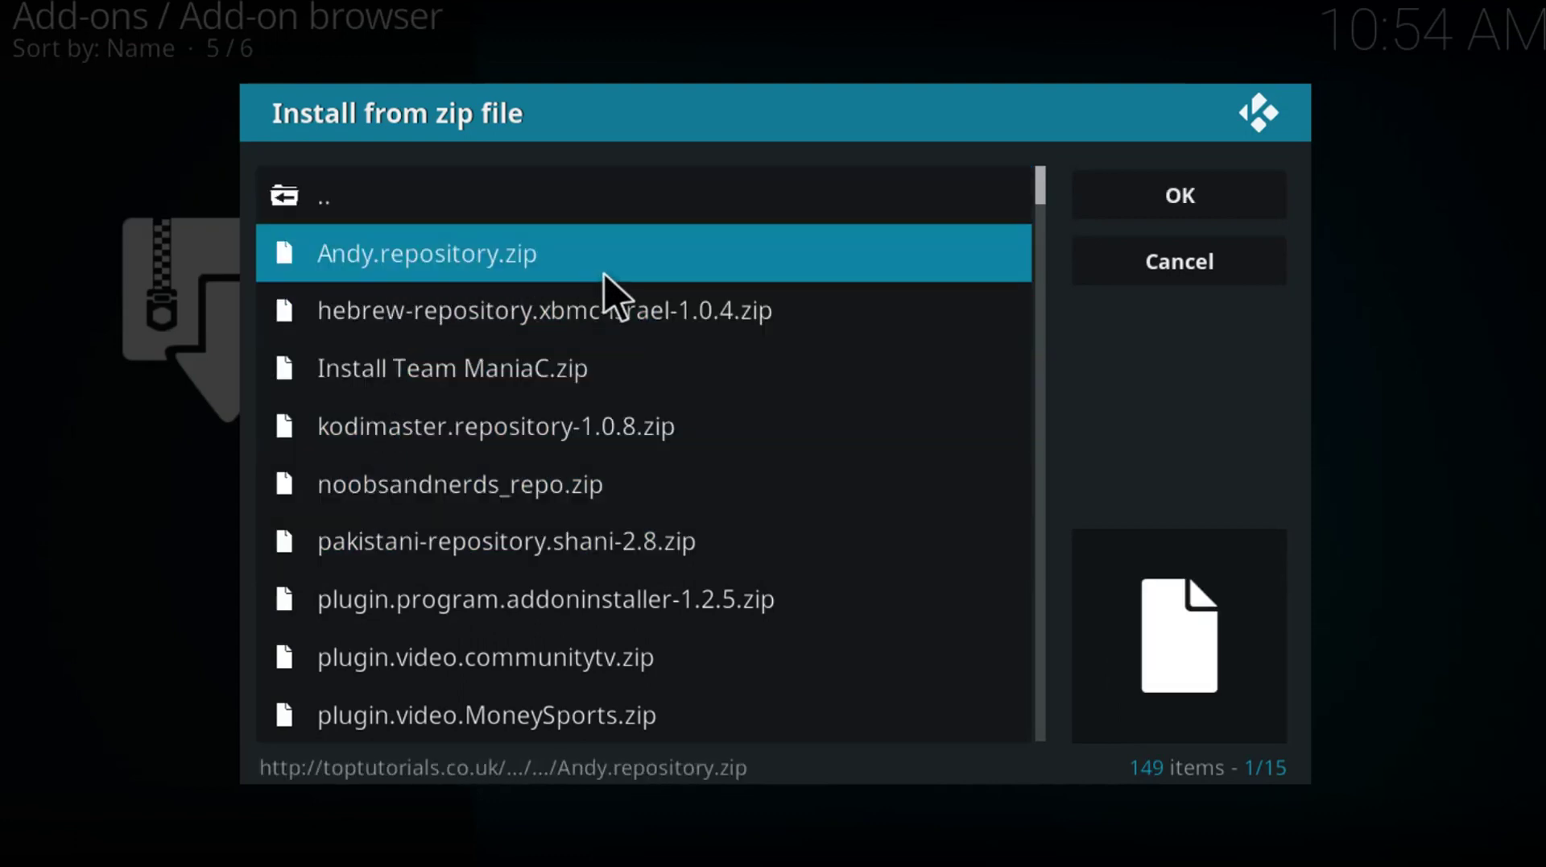
- Select repository.aresproject.zip in the topt source as the repository to install
scroll(604, 500, "down", 3)
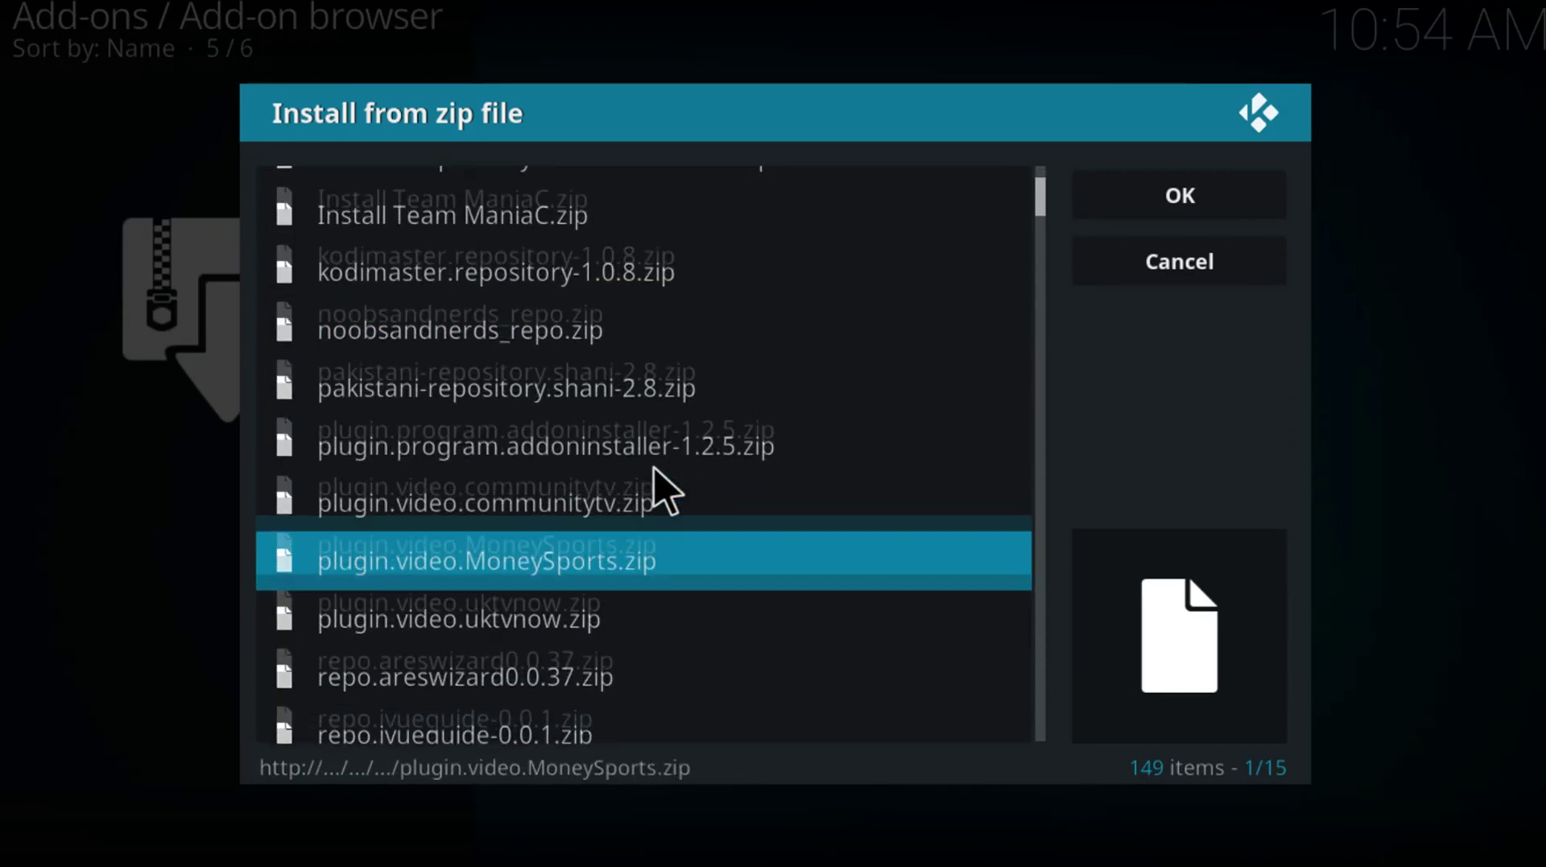
scroll(668, 499, "down", 4)
scroll(677, 464, "down", 3)
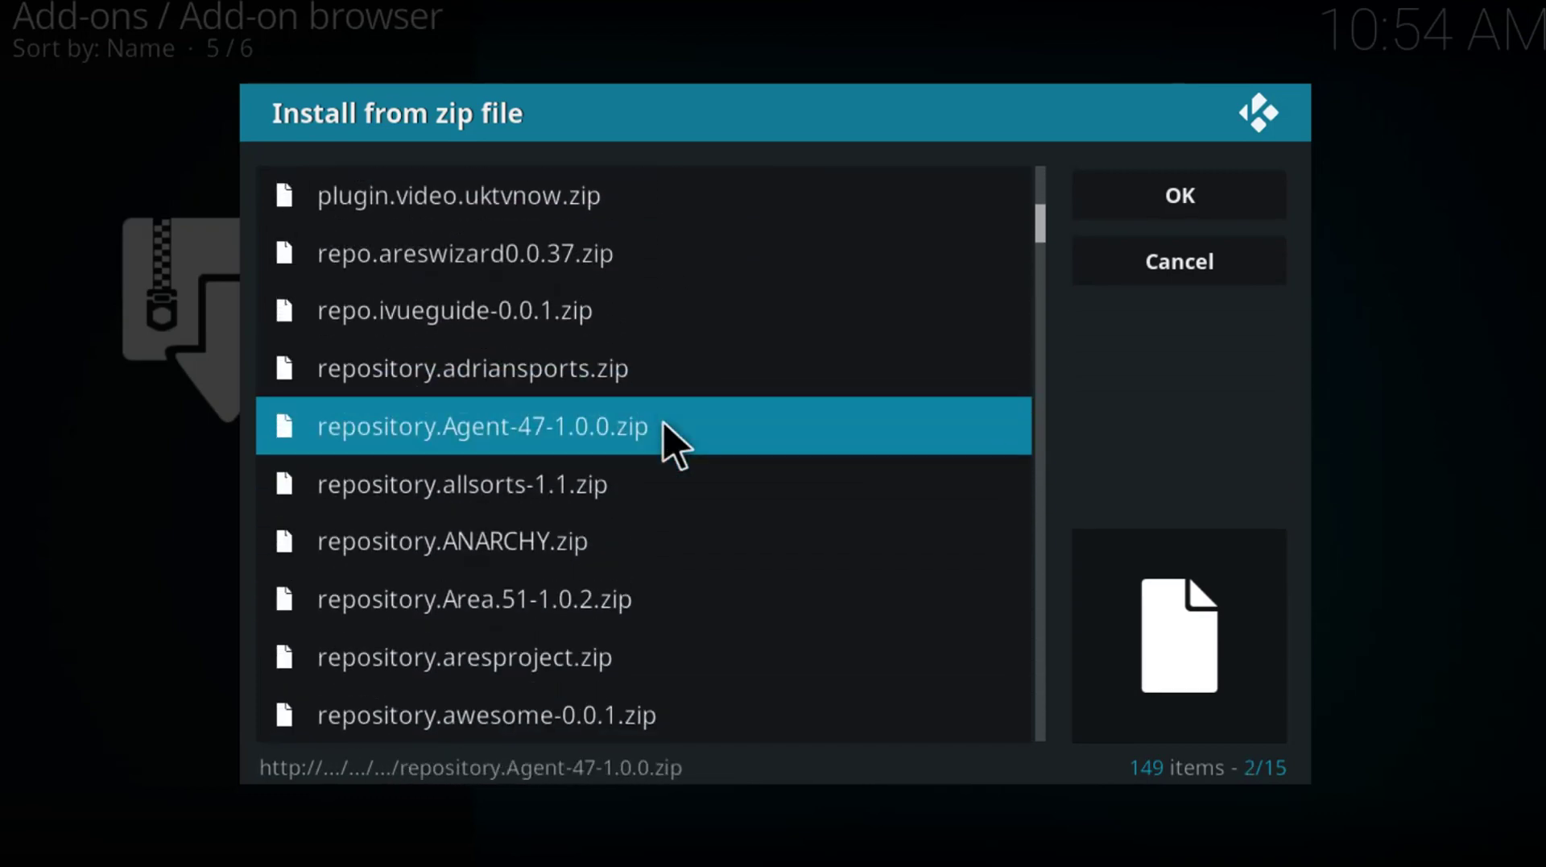
scroll(672, 466, "down", 3)
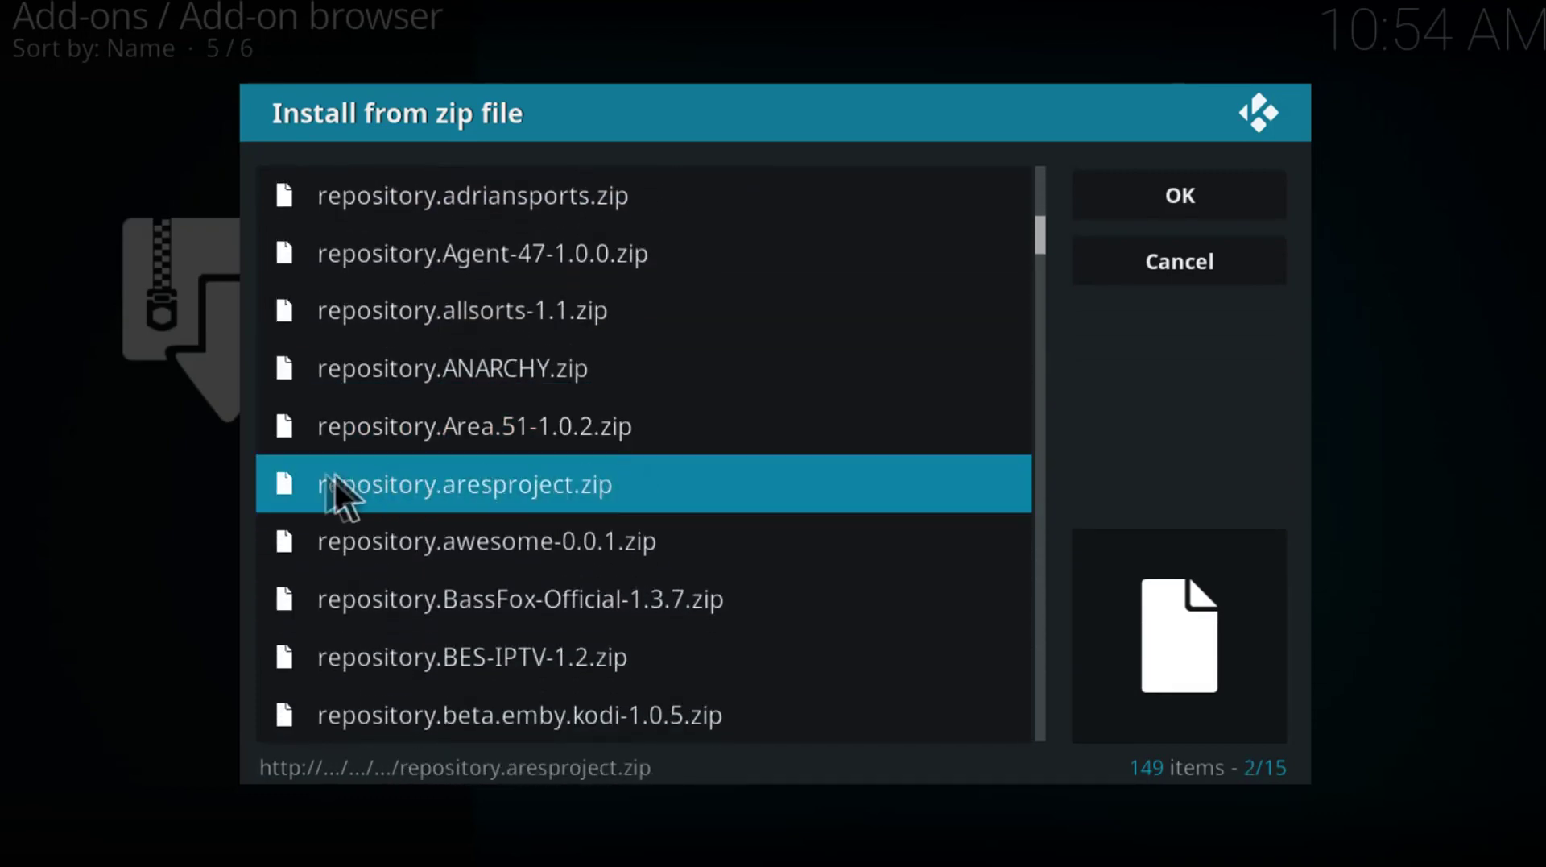
right_click(575, 477)
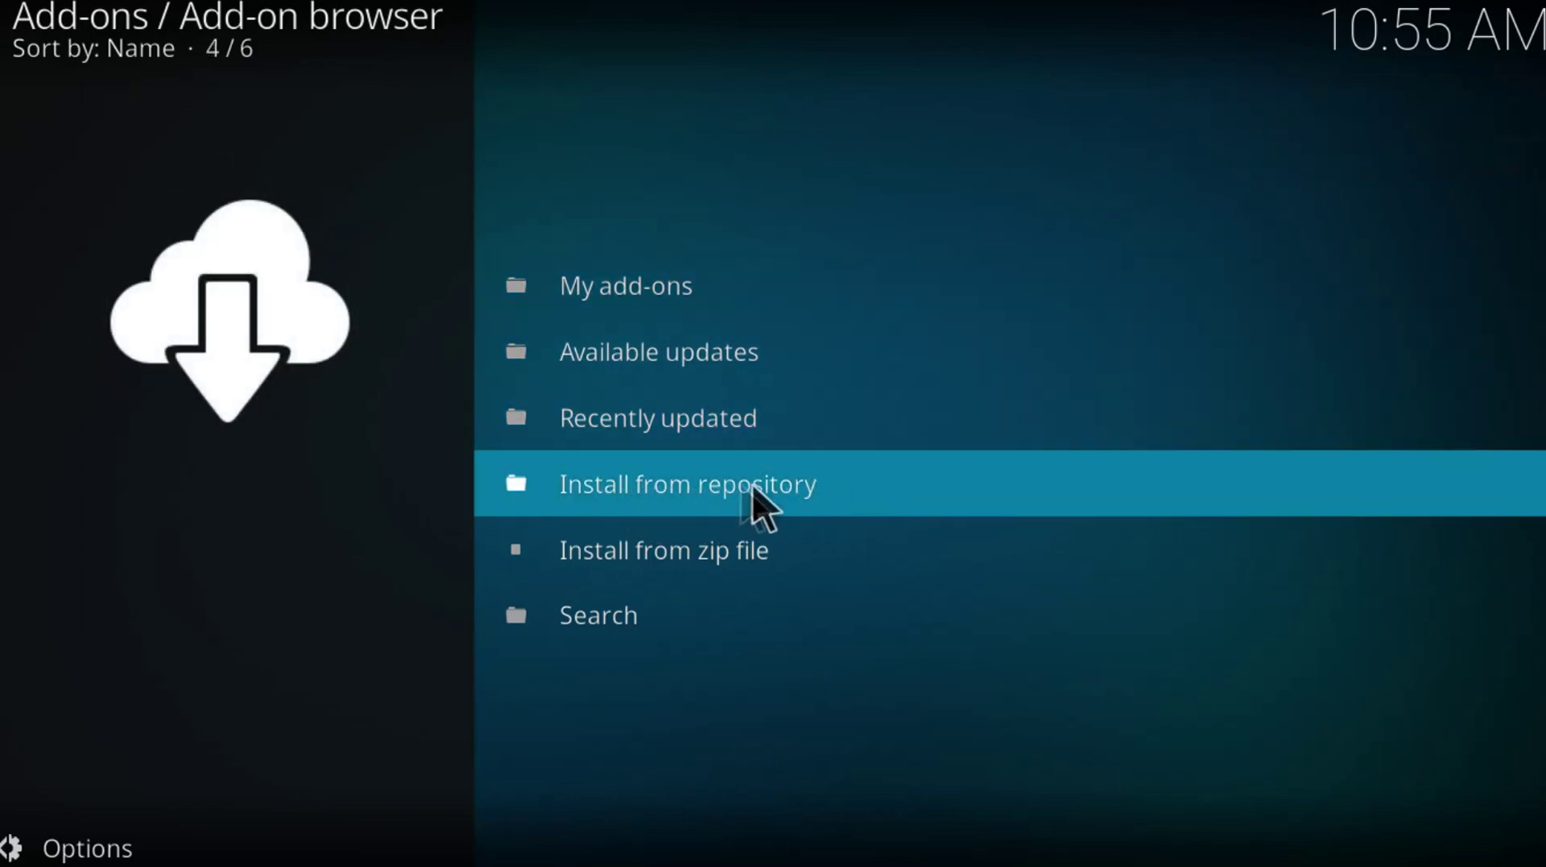
- Install Ares Wizard version 0.0.58 from the program add-ons of the AresProject repository
left_click(794, 493)
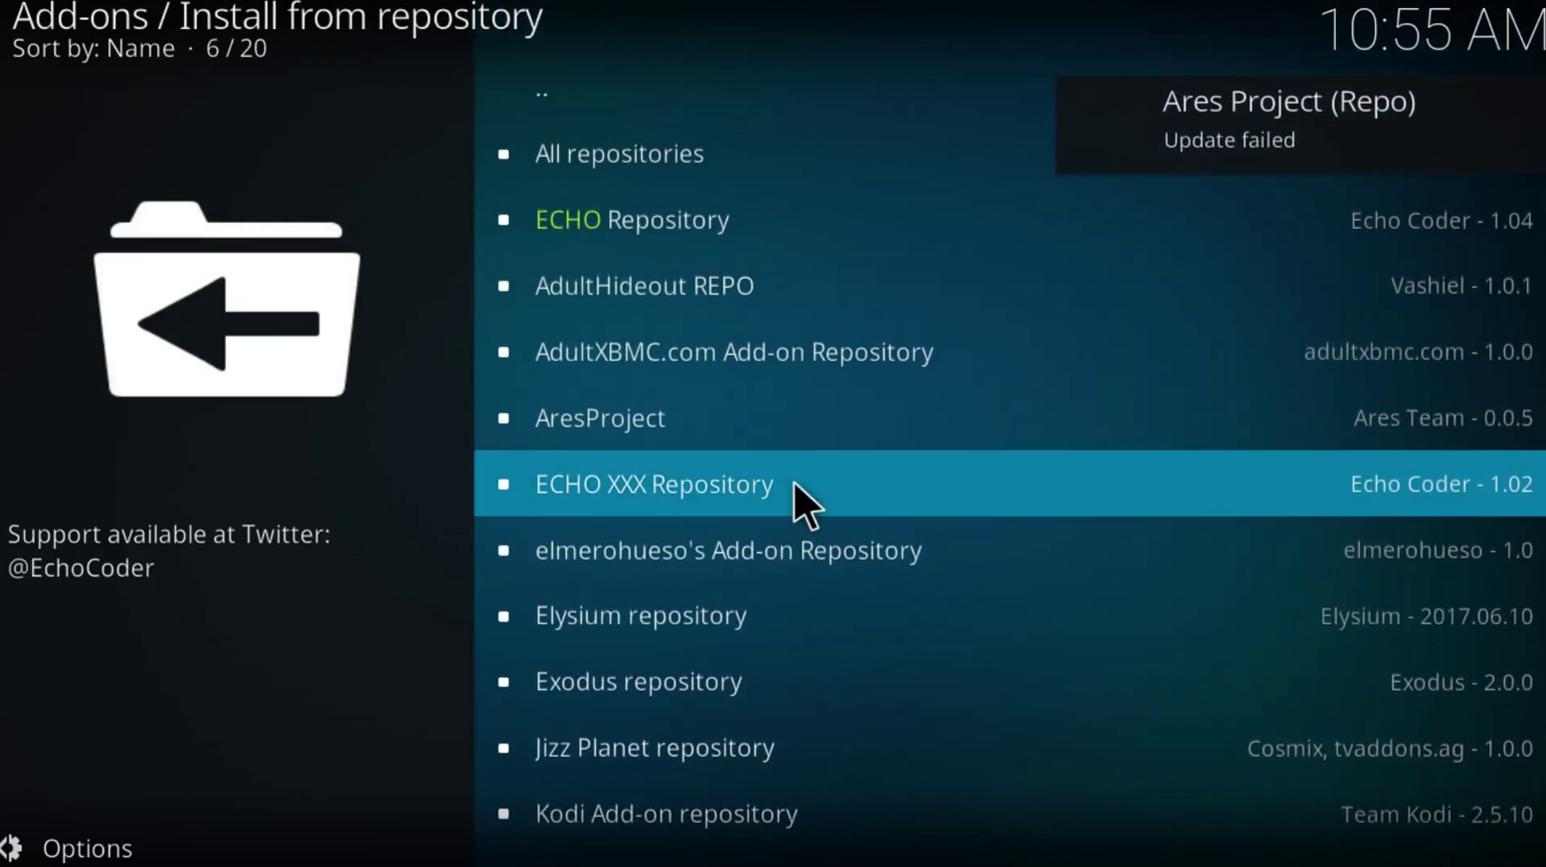
scroll(794, 504, "down", 1)
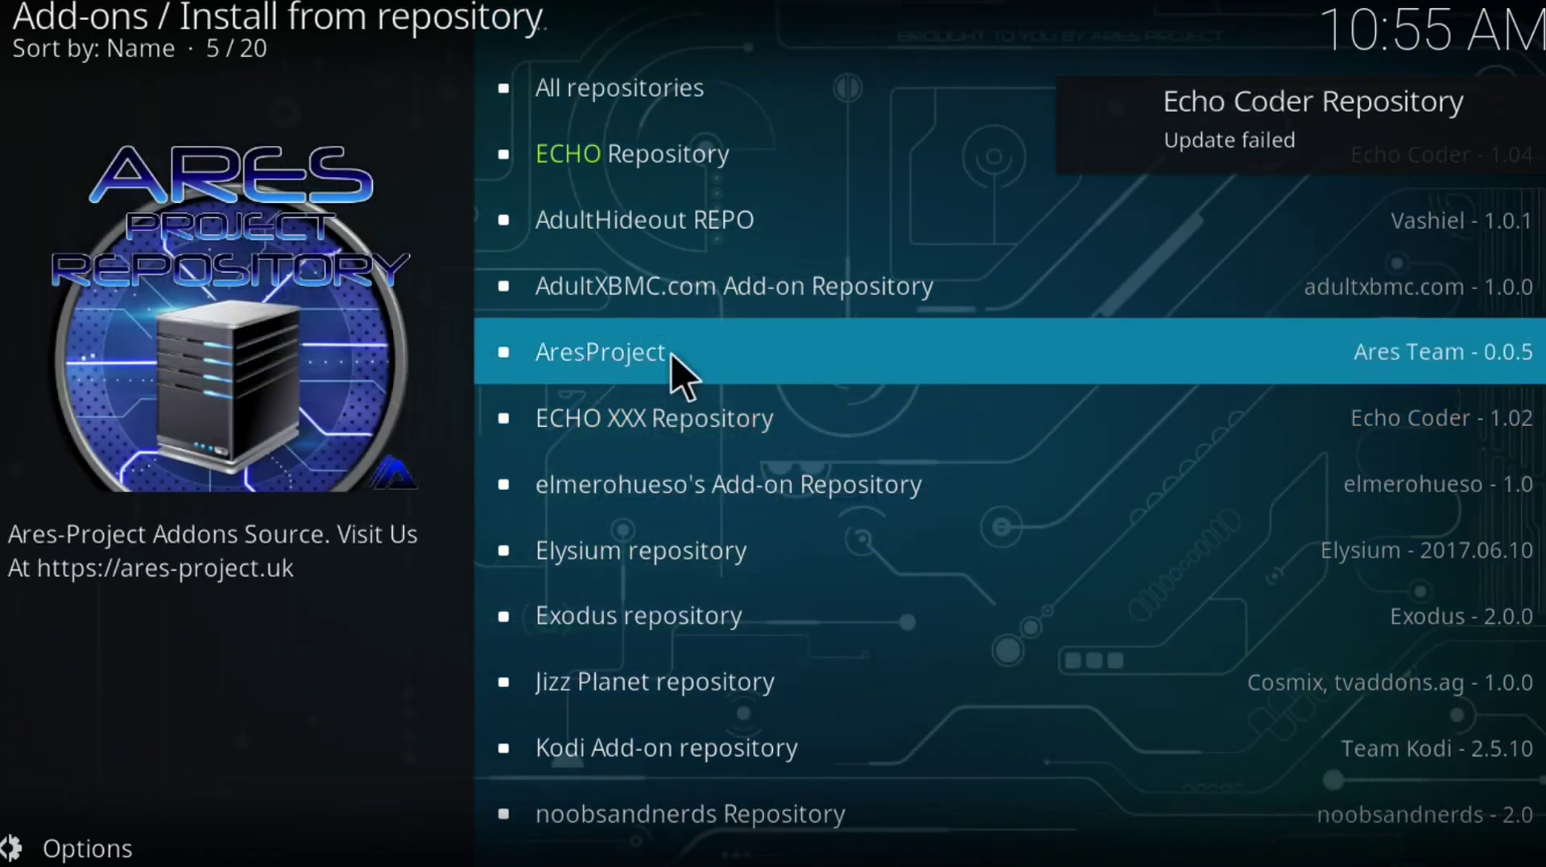
left_click(675, 371)
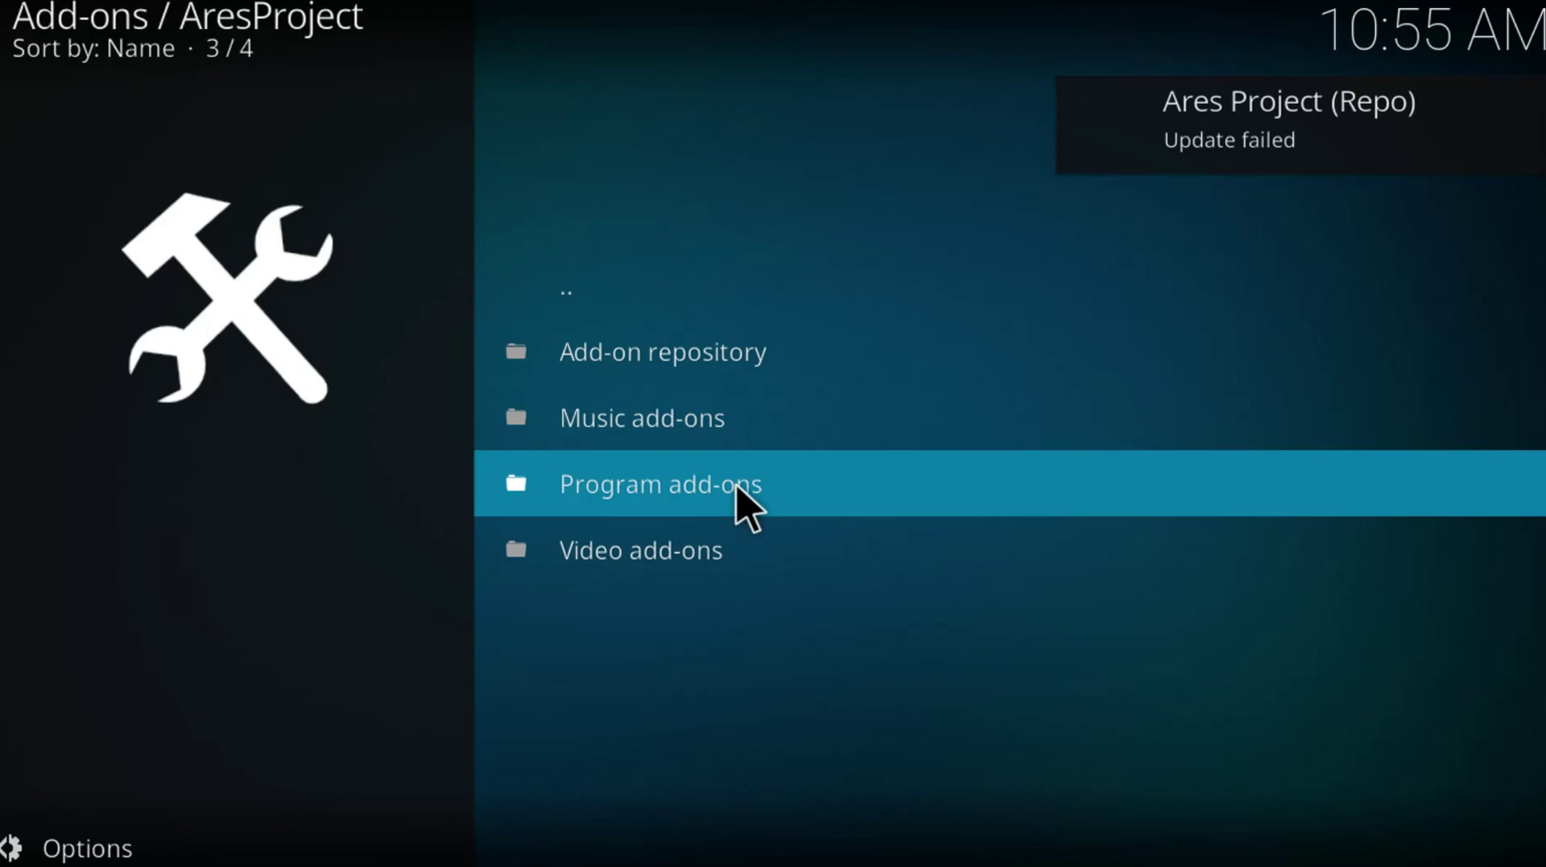
left_click(747, 507)
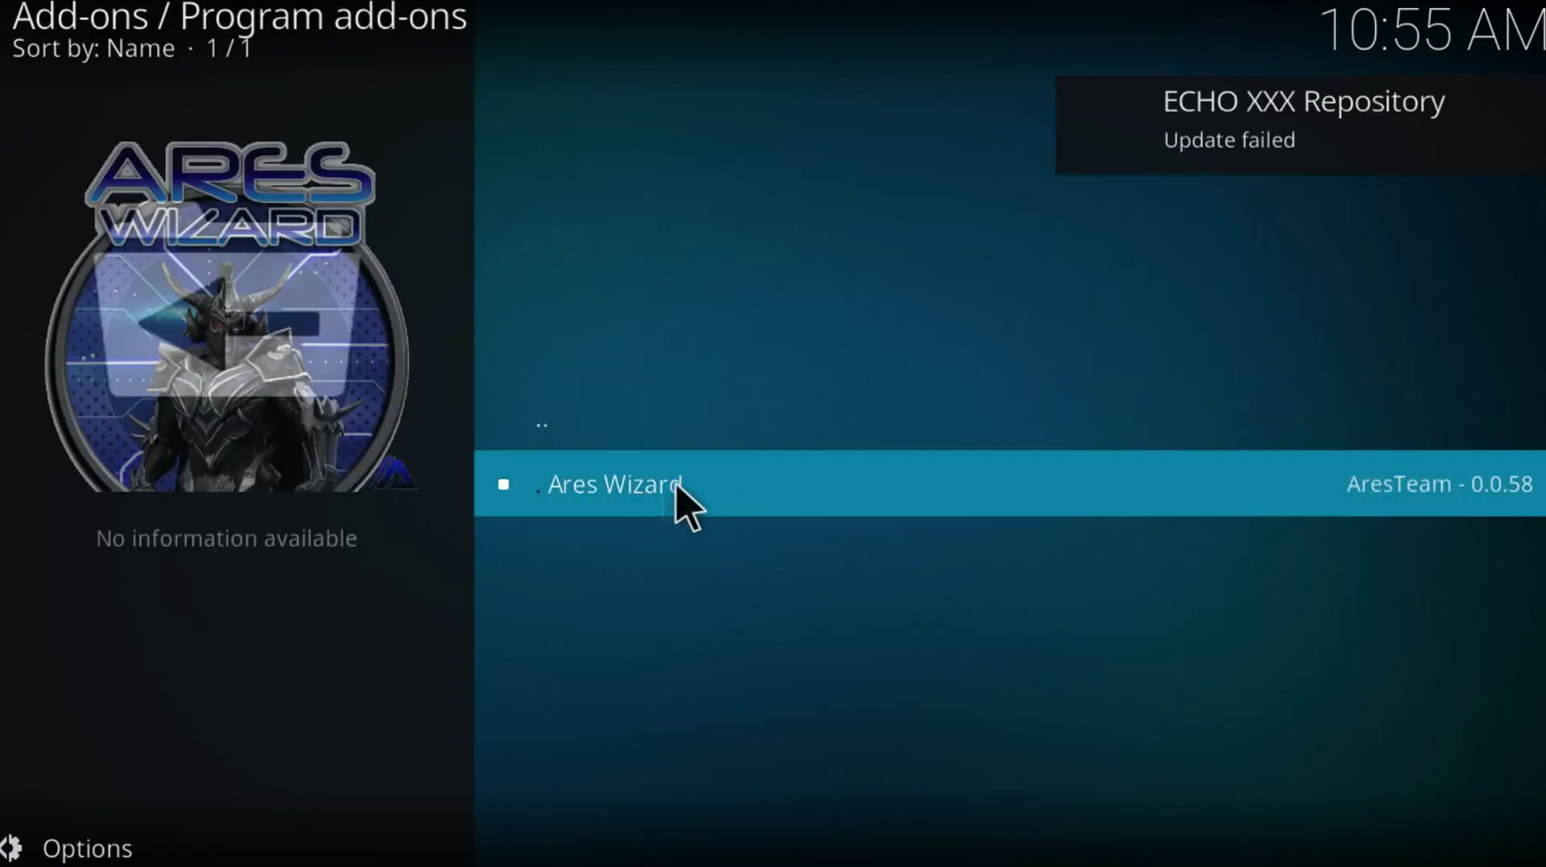
left_click(662, 486)
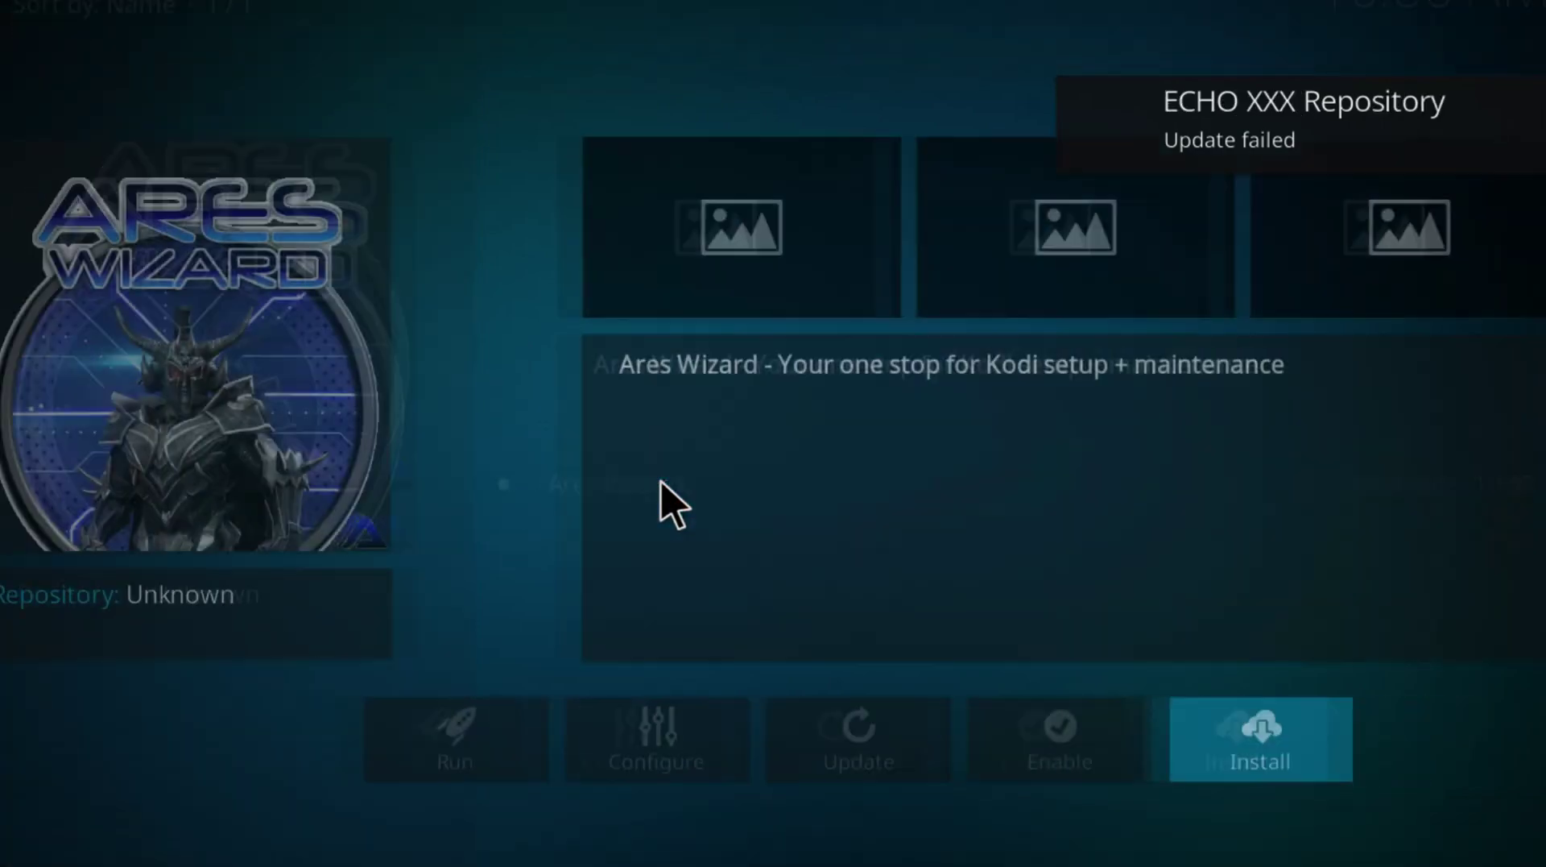
left_click(1190, 734)
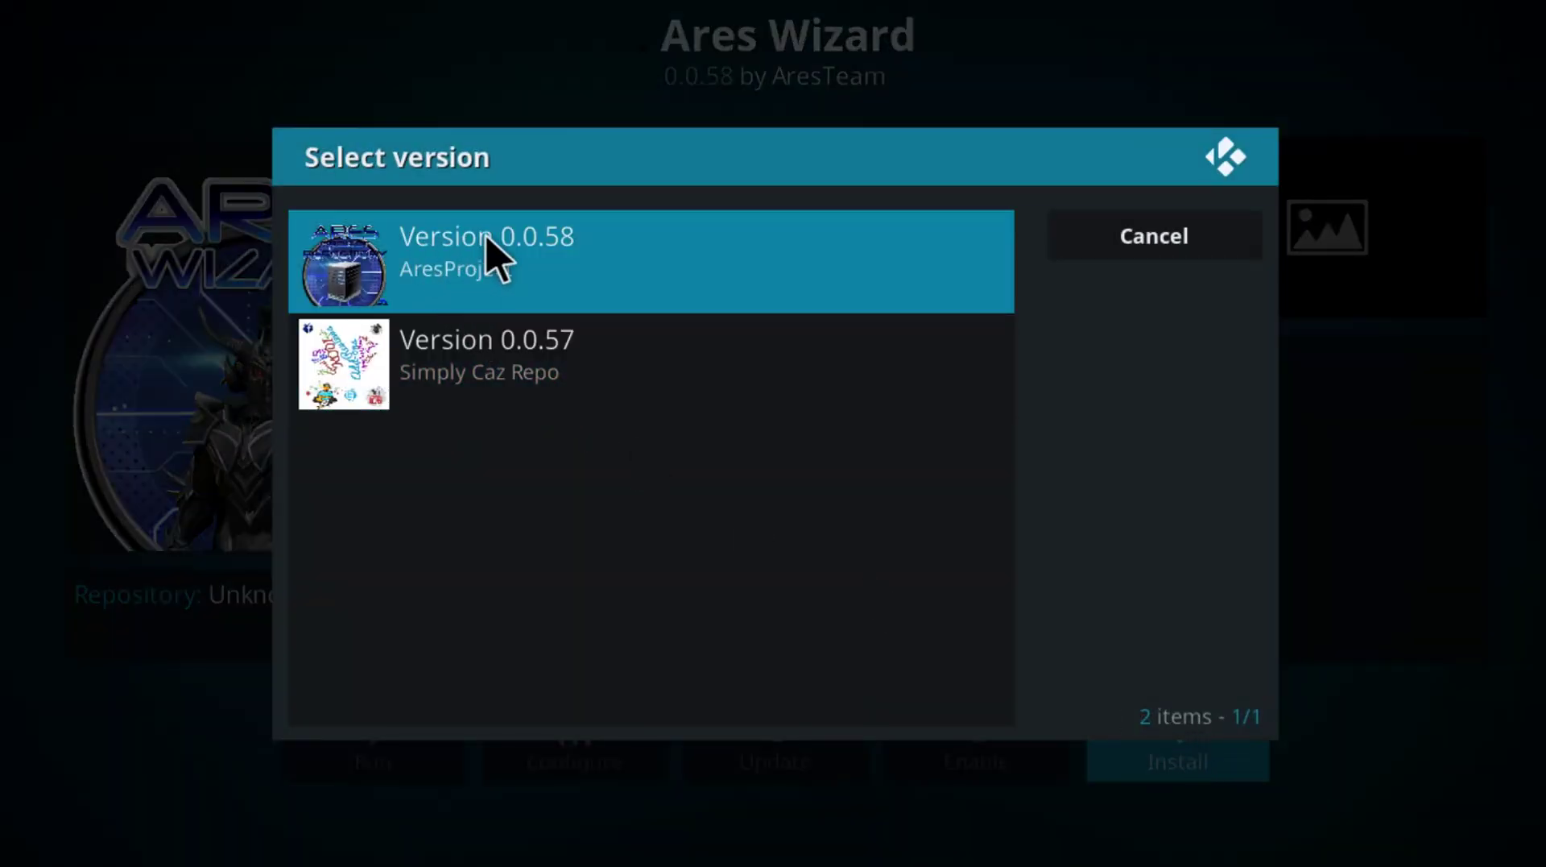
left_click(484, 242)
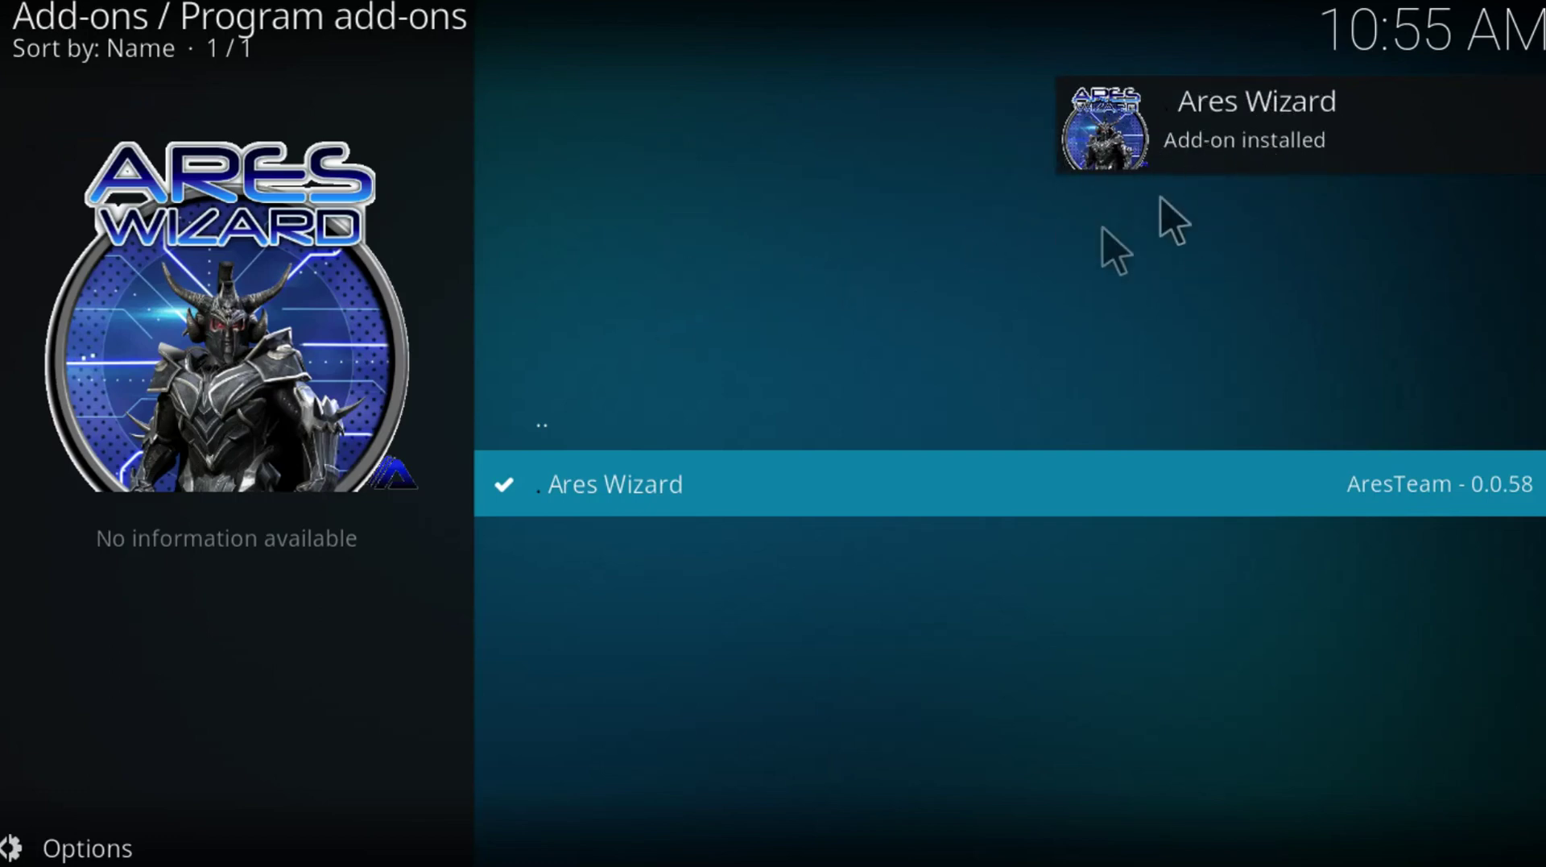
- Return to the home screen and launch Ares Wizard from the installed program add-ons
key("BackSpace")
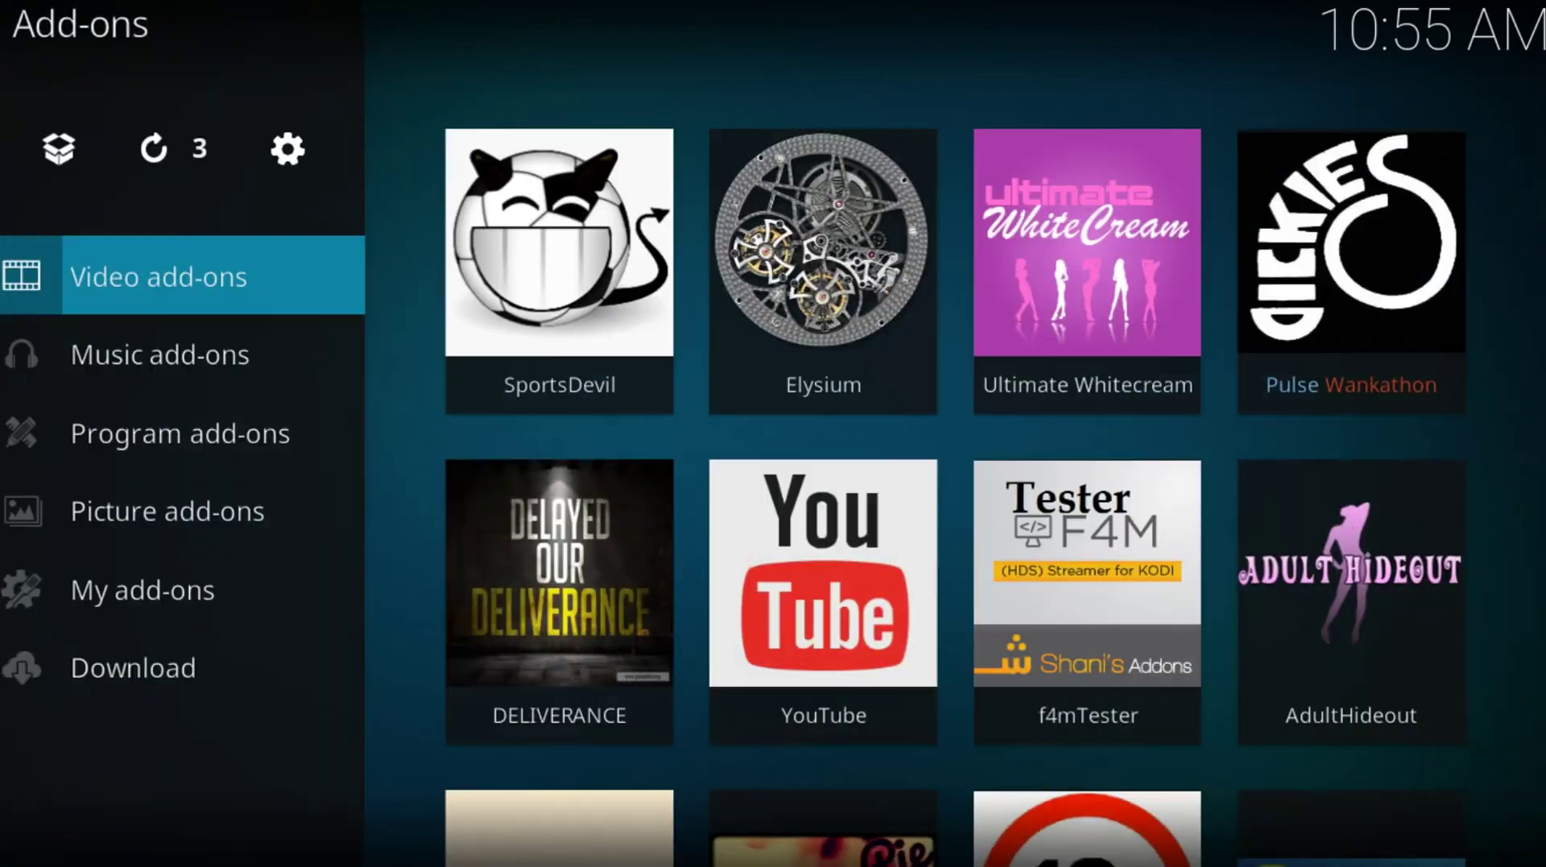
key("BackSpace")
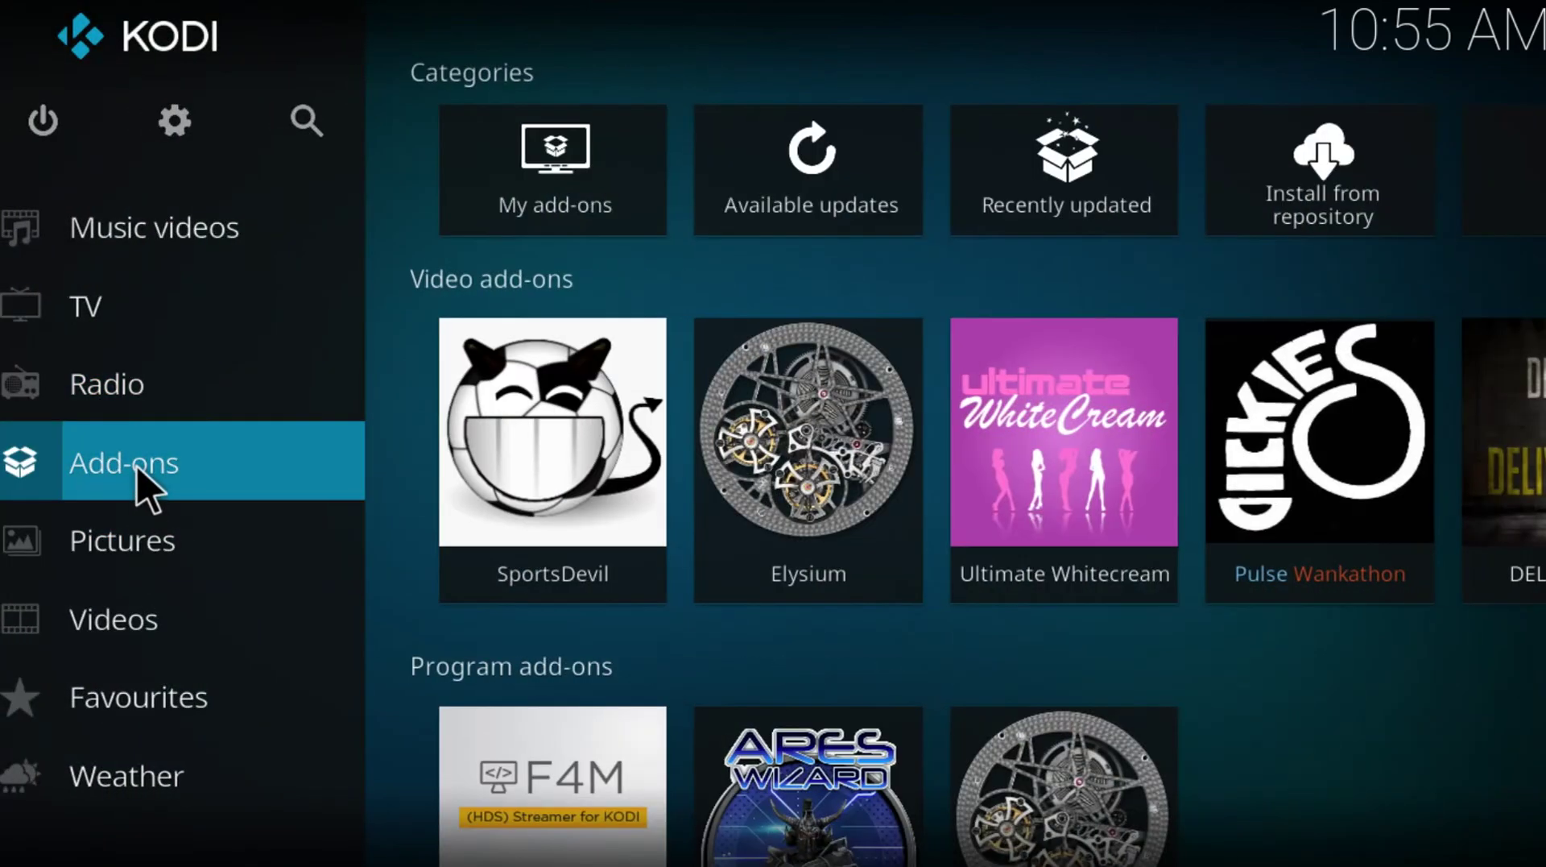
left_click(137, 469)
left_click(152, 449)
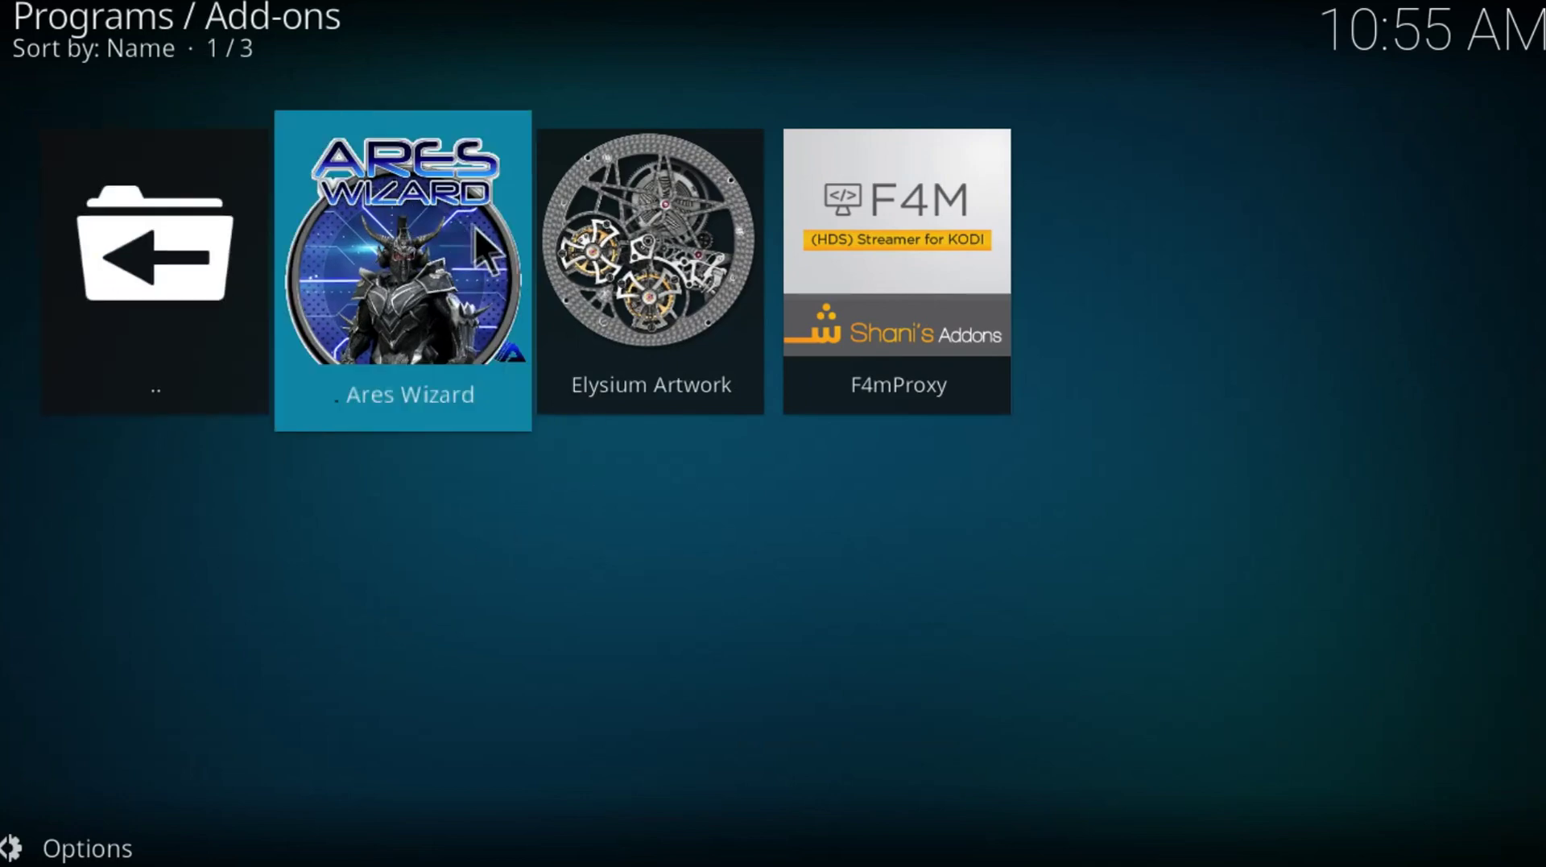
left_click(393, 251)
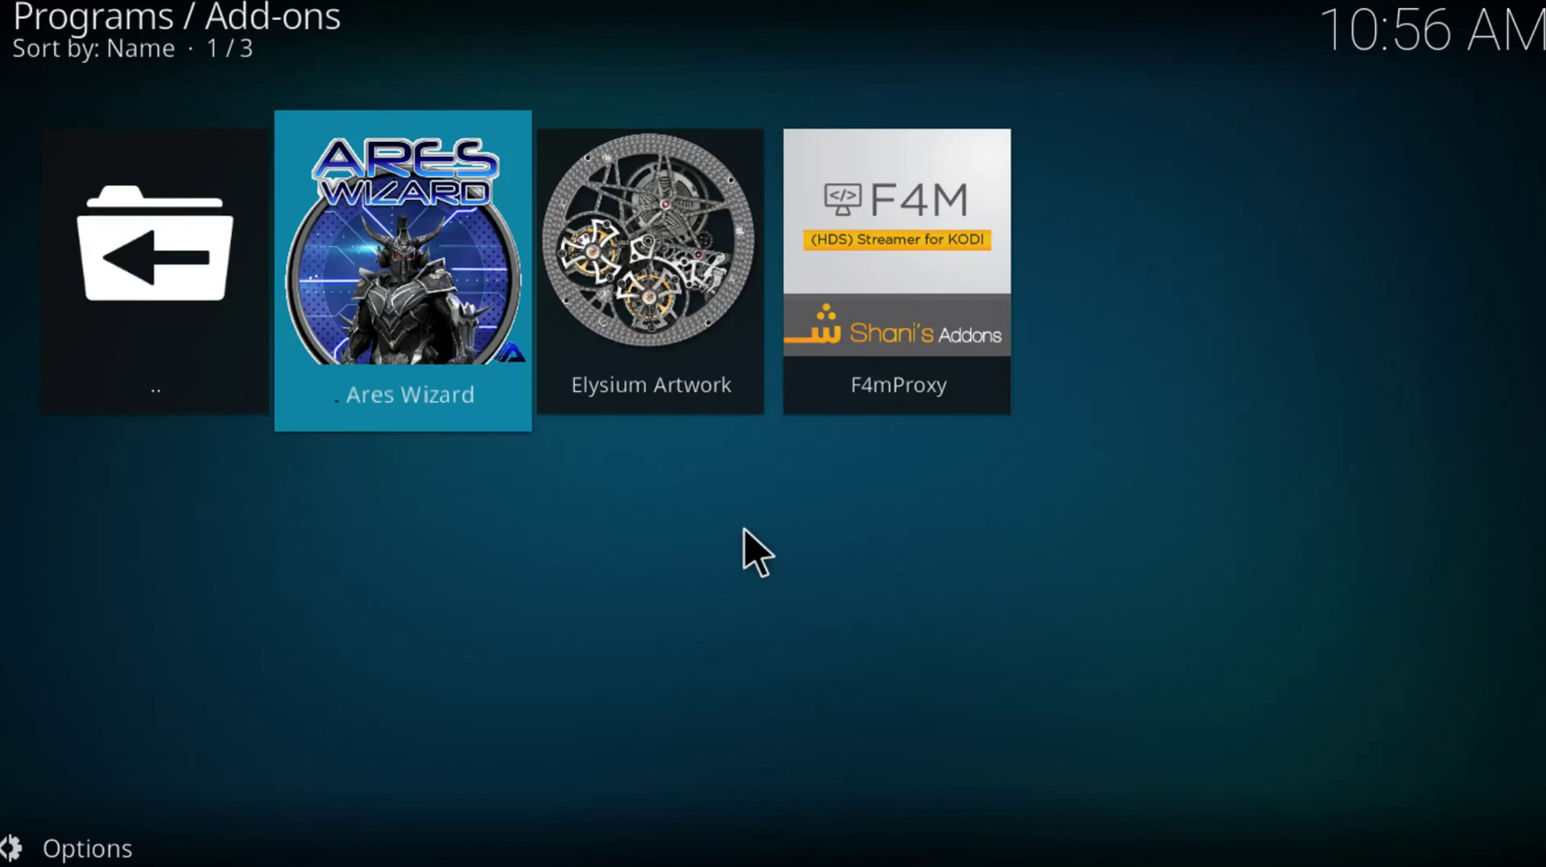
key("Return")
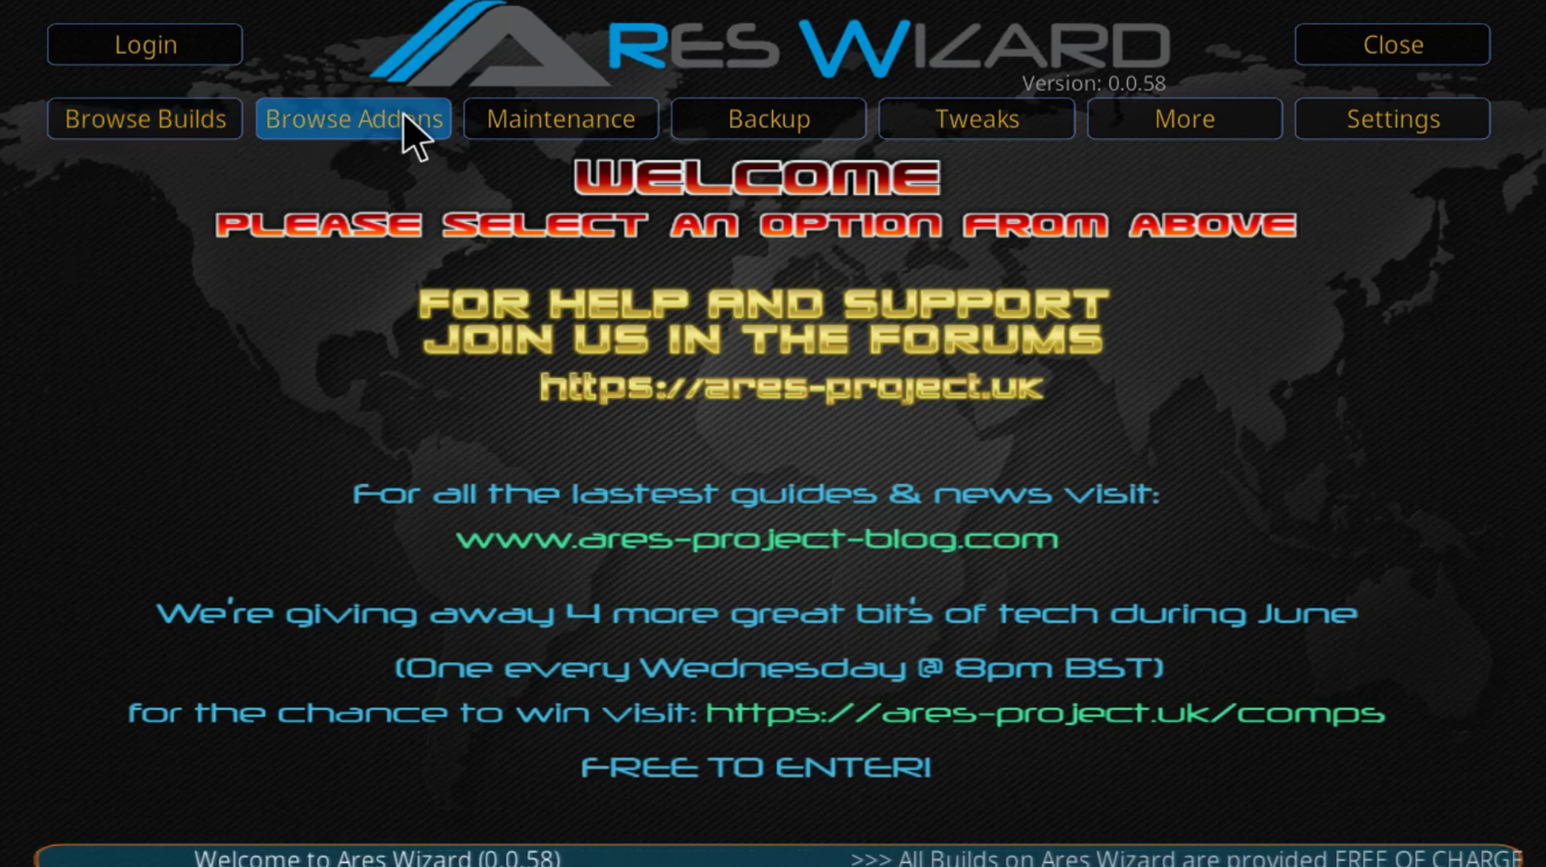
- Install the Exodus video add-on through Ares Wizard's add-on browser
left_click(417, 137)
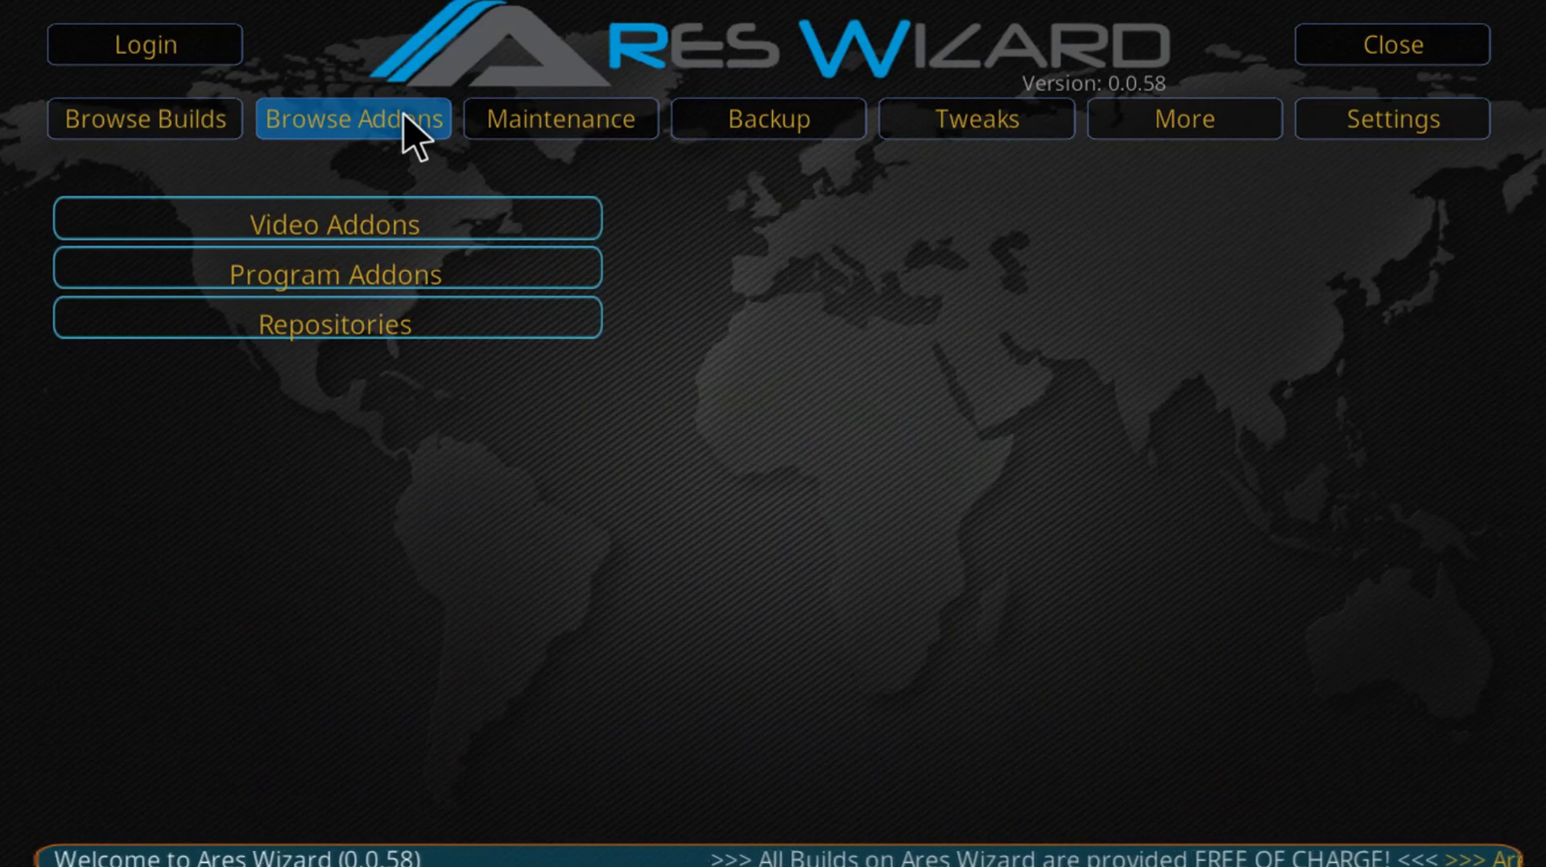
left_click(362, 219)
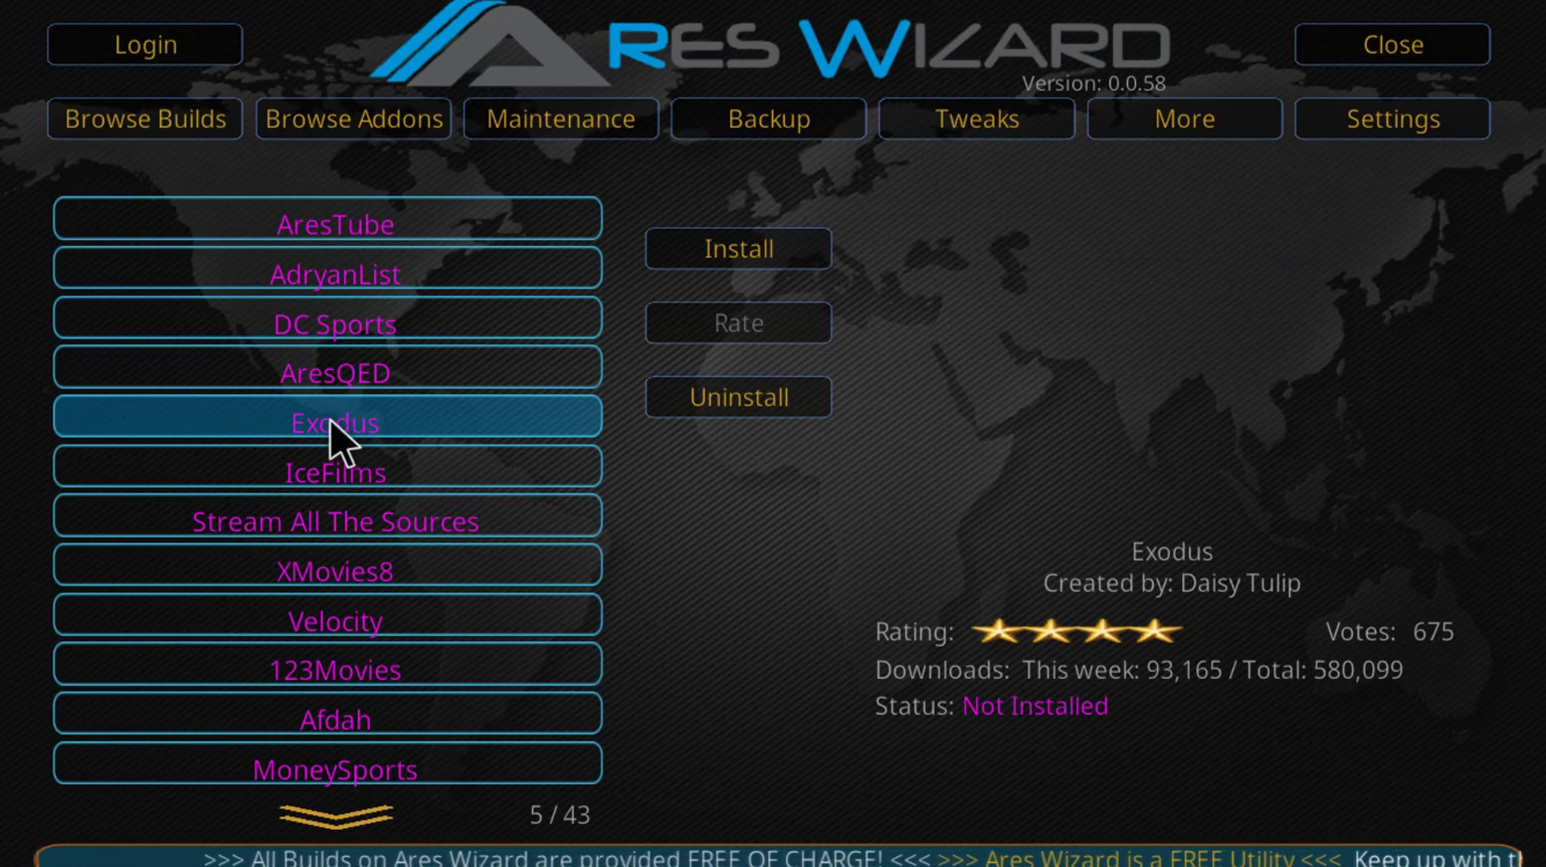
key("Right")
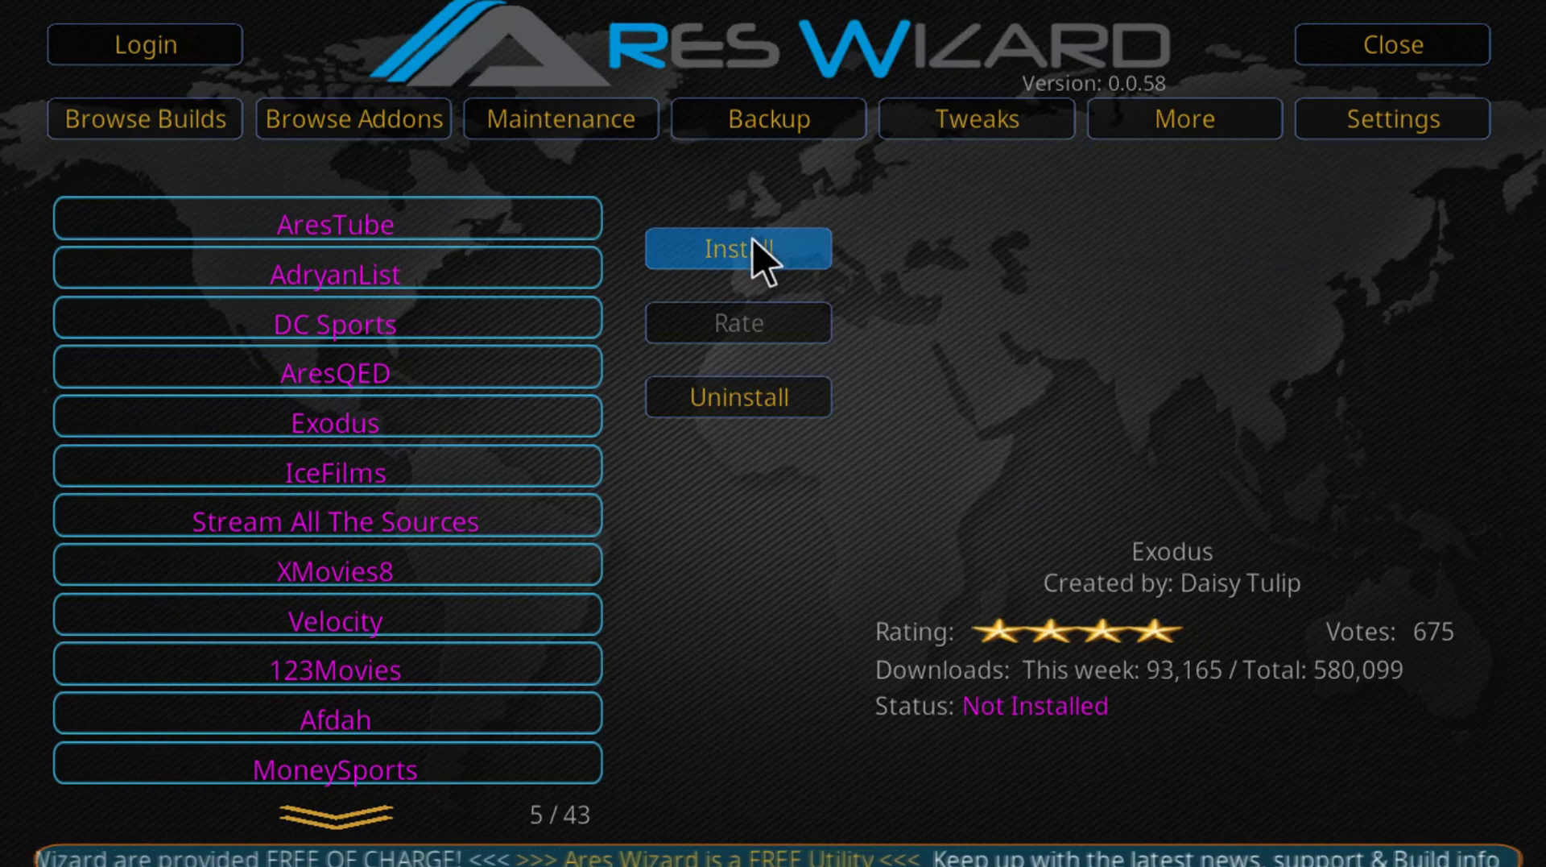
left_click(762, 259)
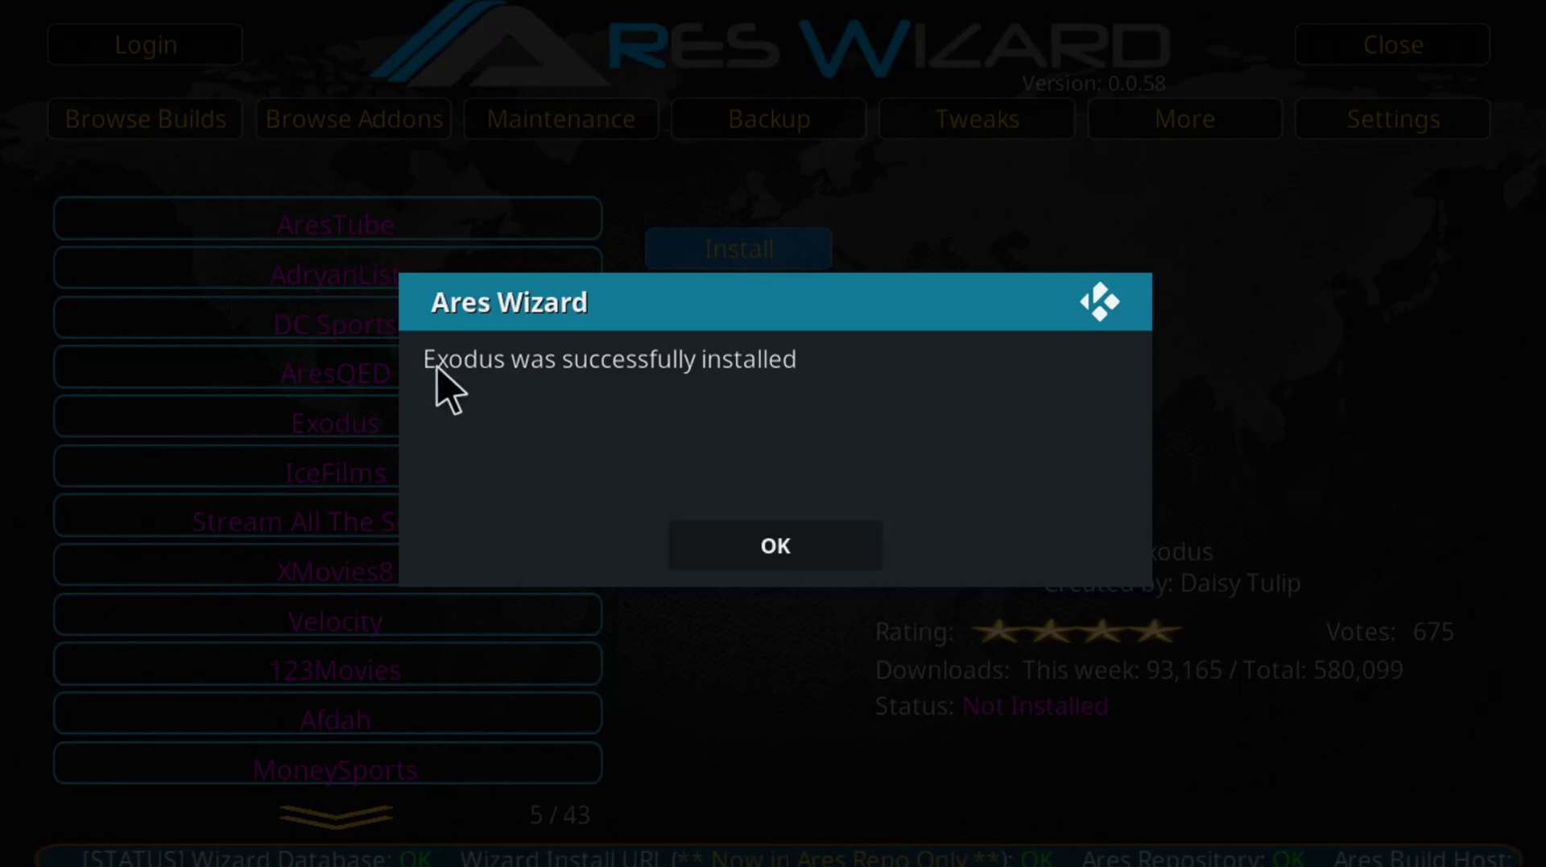
- Dismiss the Exodus installation message and switch away from Kodi to the Windows desktop
left_click(781, 543)
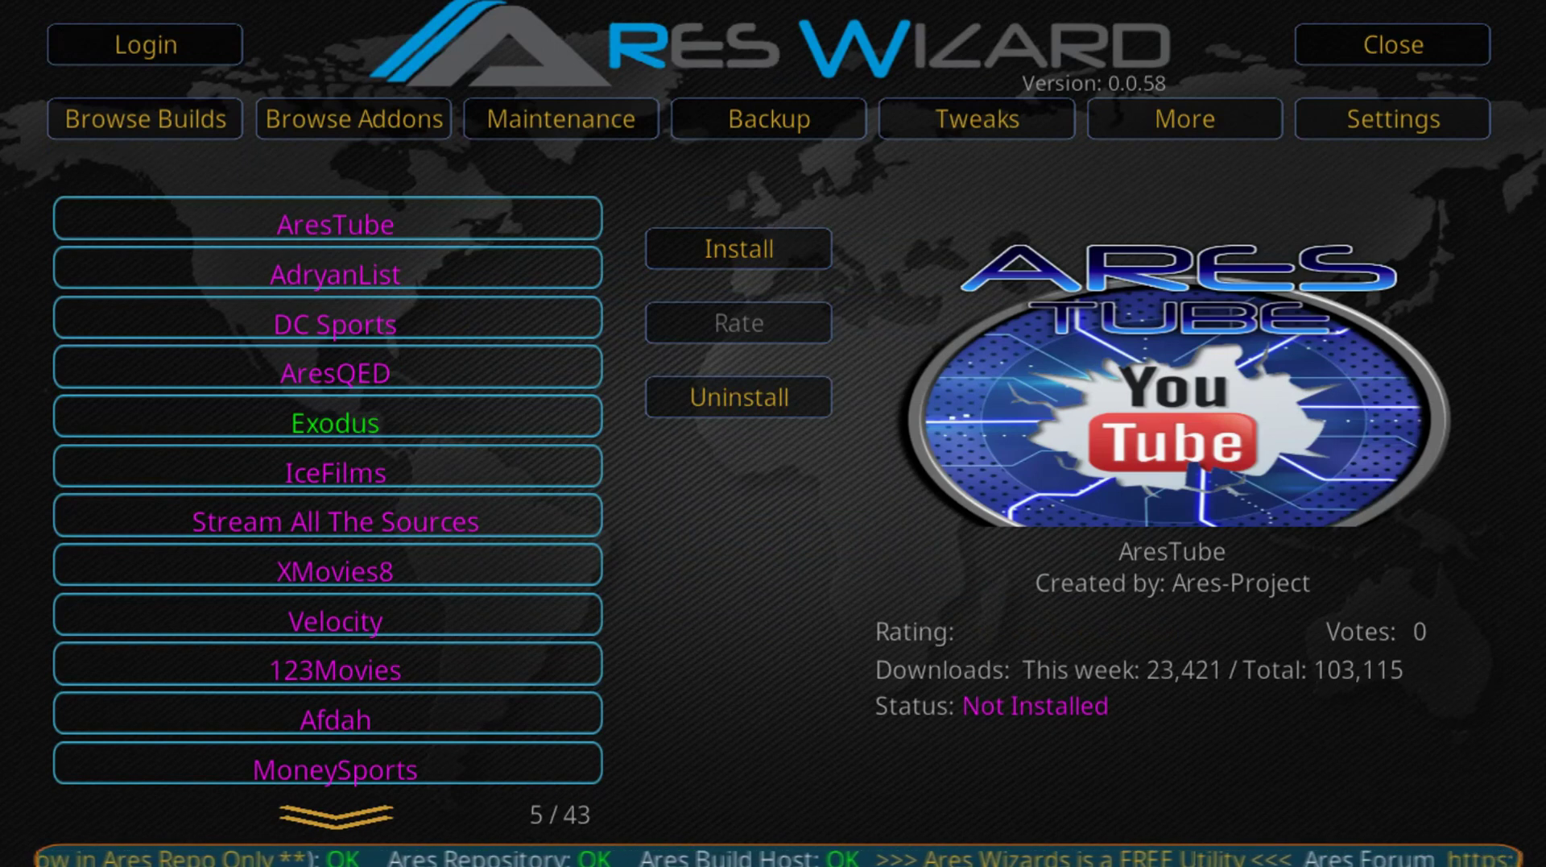
key("alt+Tab")
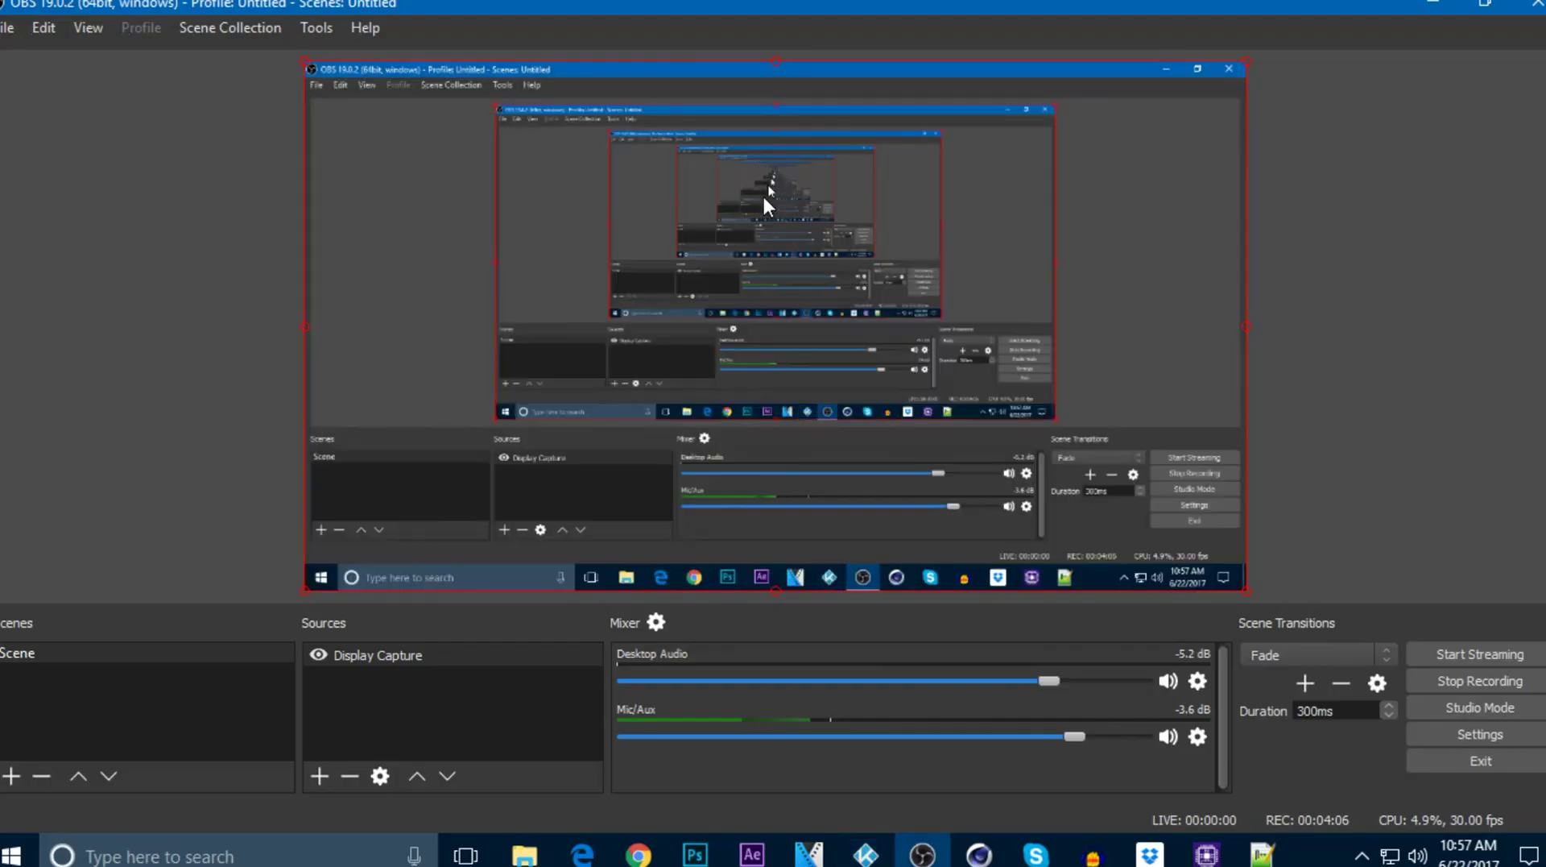
key("super+d")
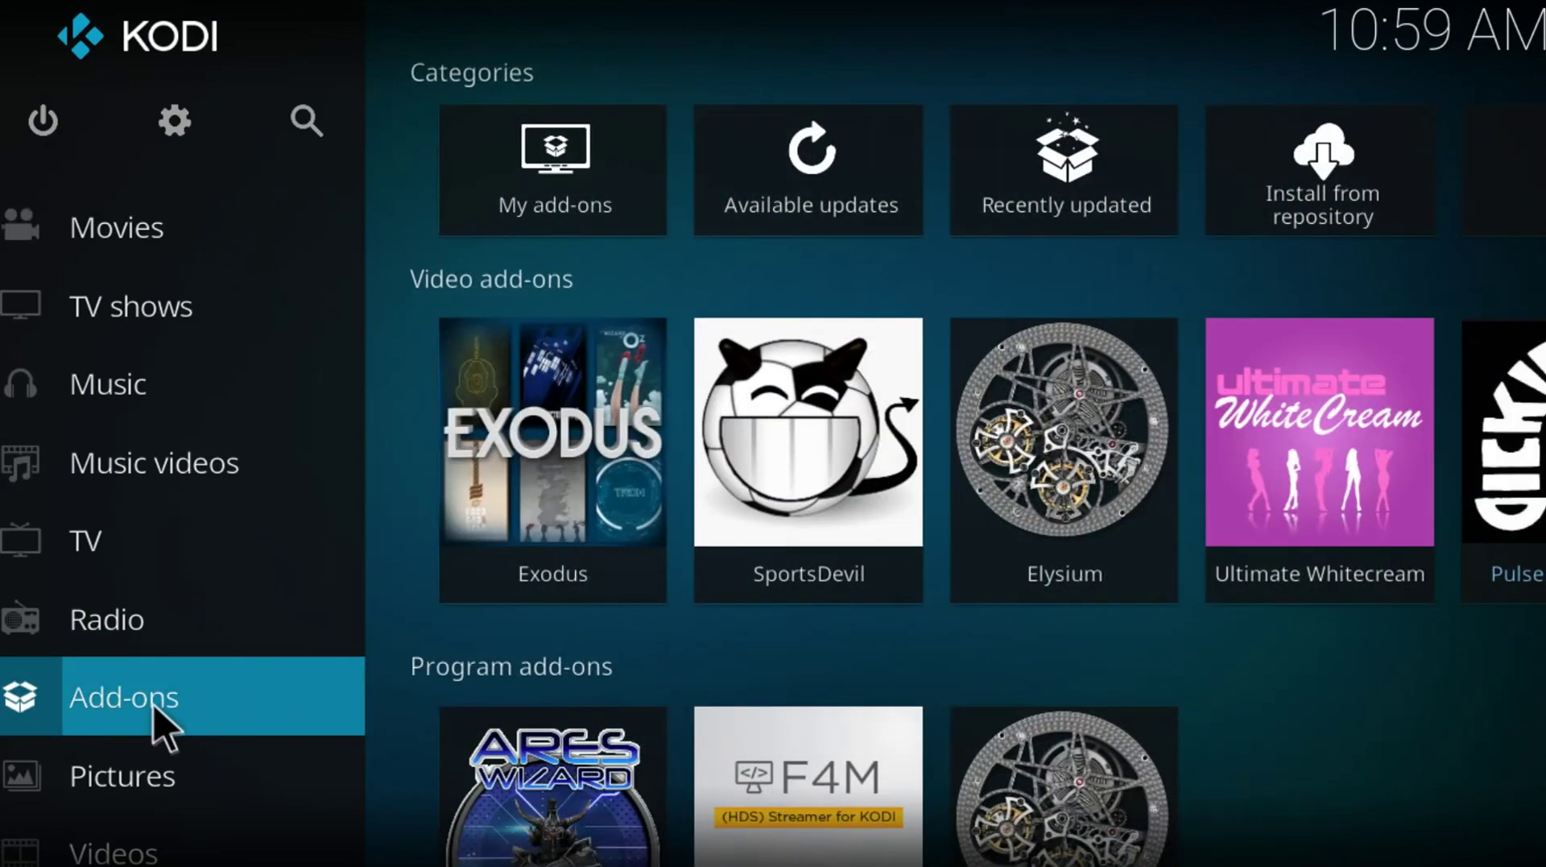
- Open the installed Exodus add-on from Kodi's video add-ons
left_click(158, 709)
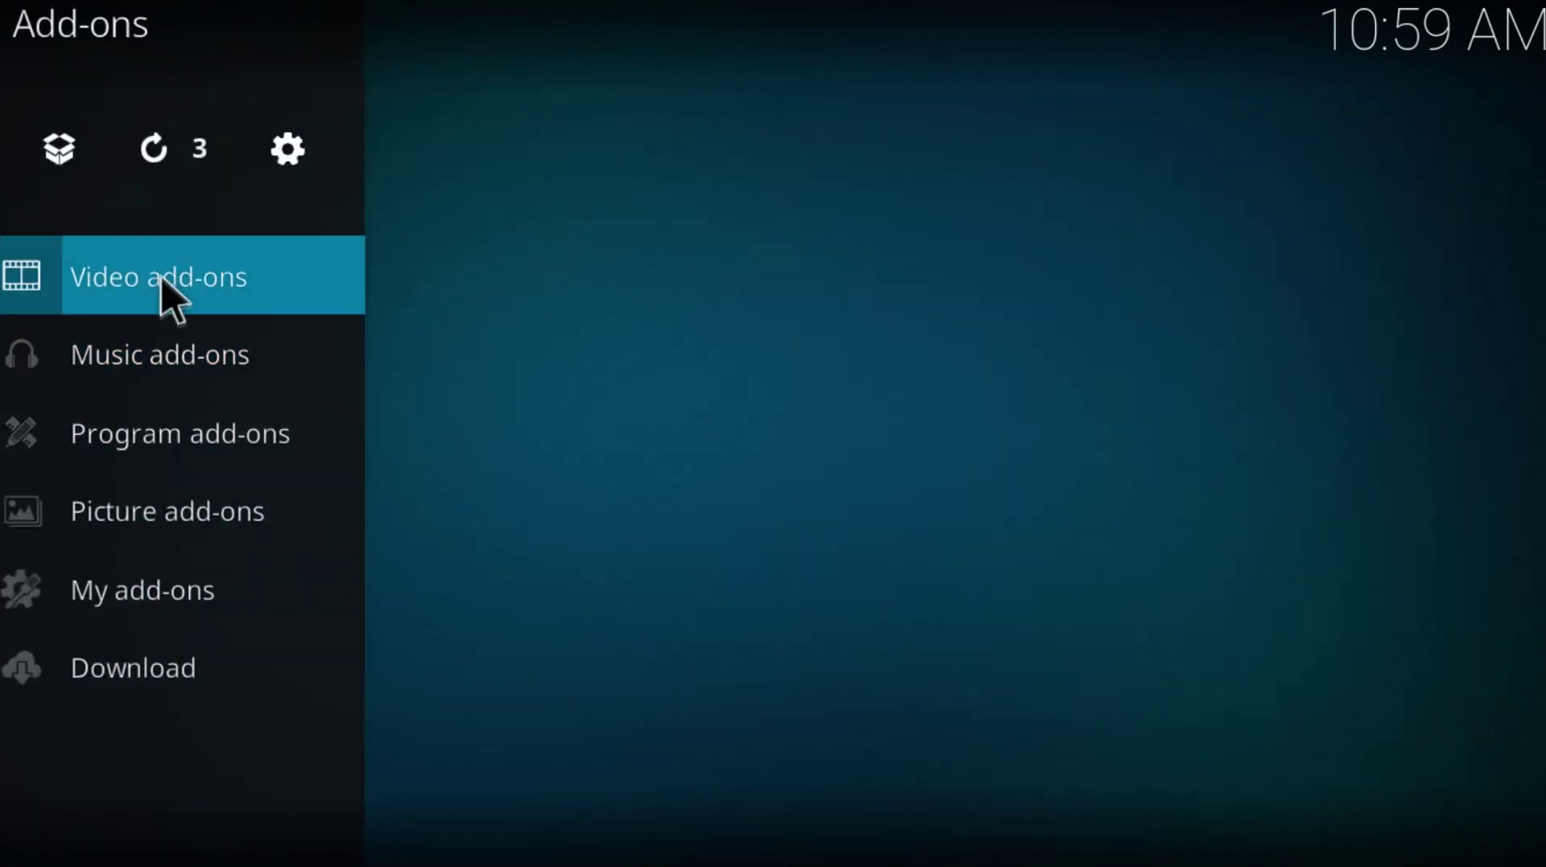
left_click(161, 276)
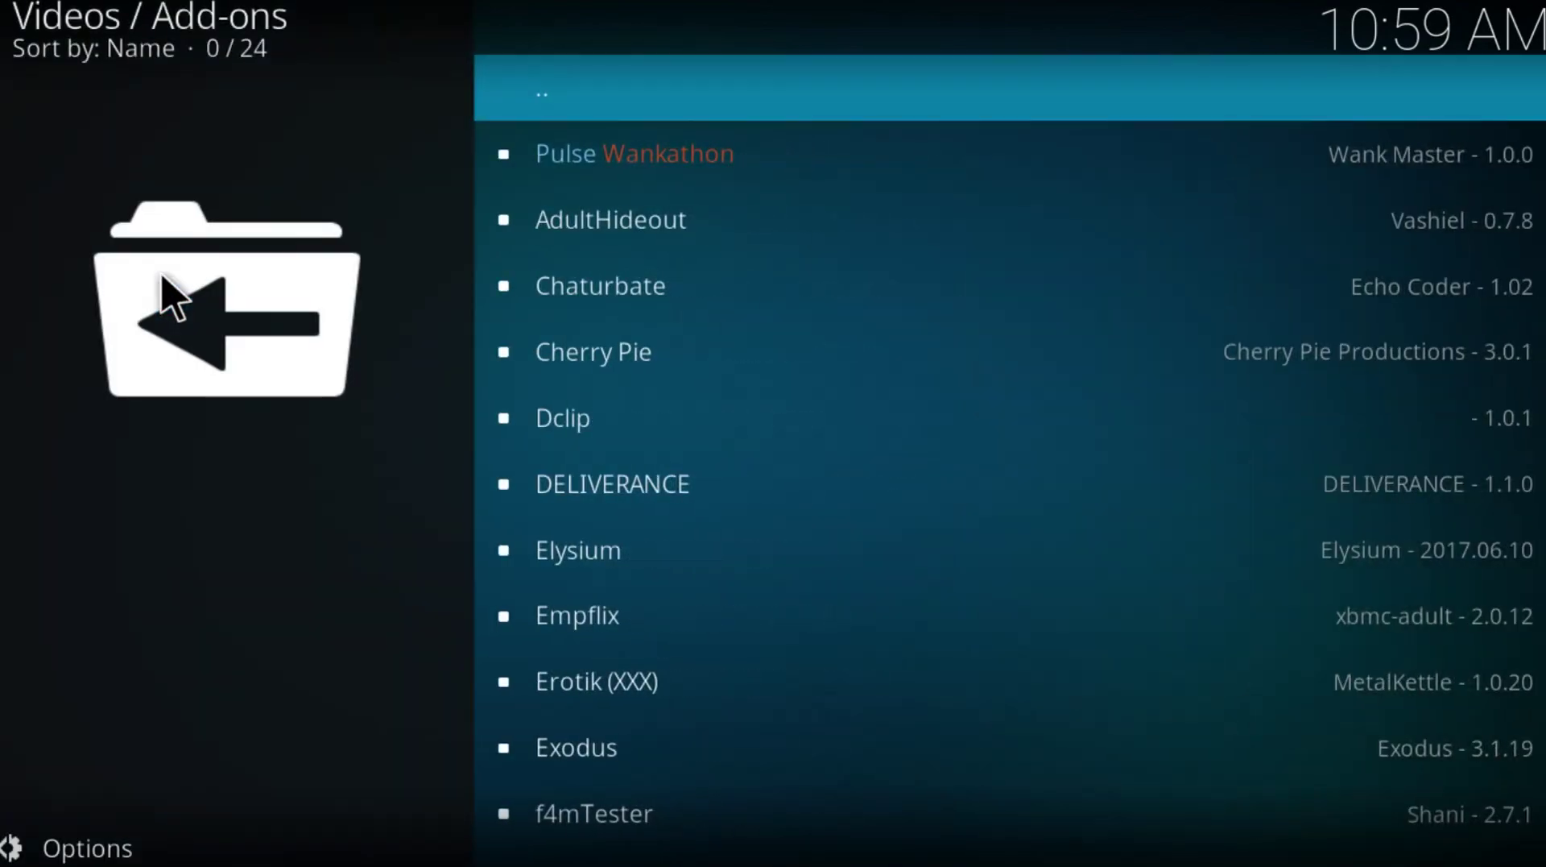
left_click(546, 104)
right_click(563, 96)
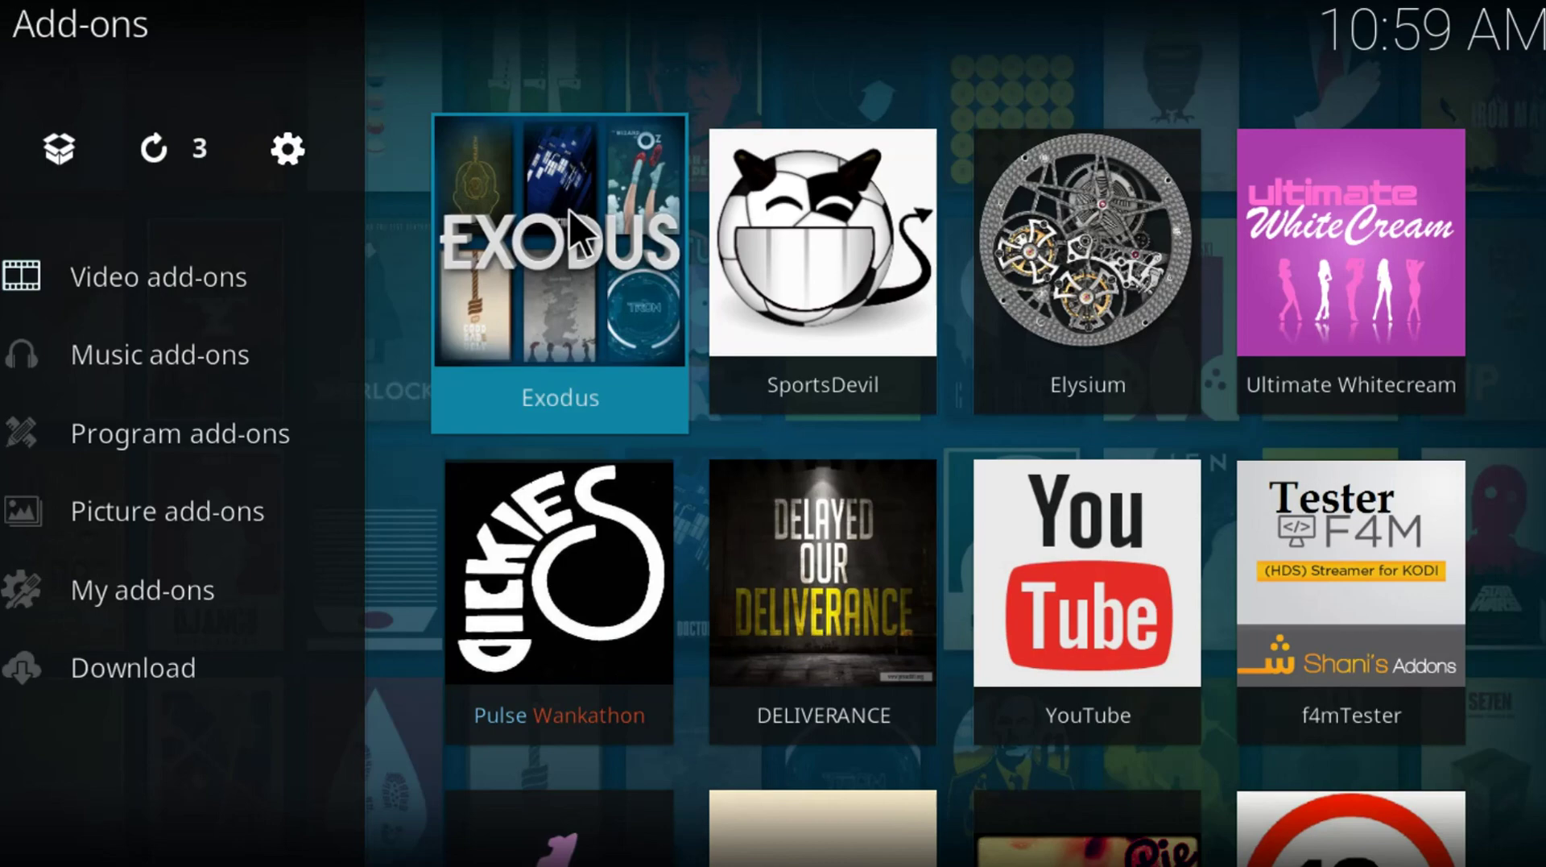
left_click(577, 214)
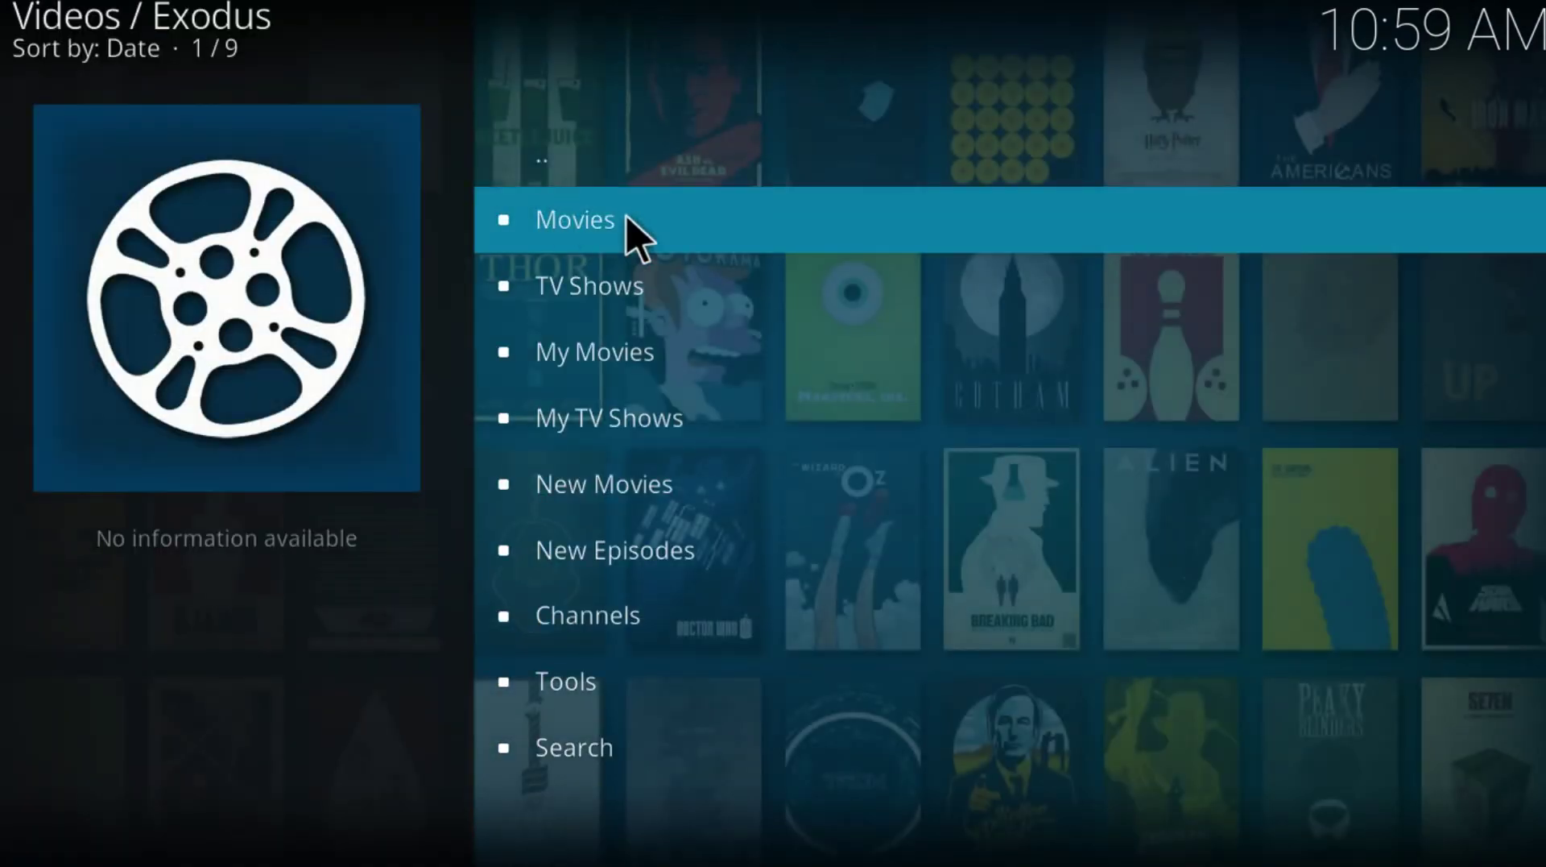
- Open the Action genre within Exodus's movies and look through its list of films
left_click(625, 219)
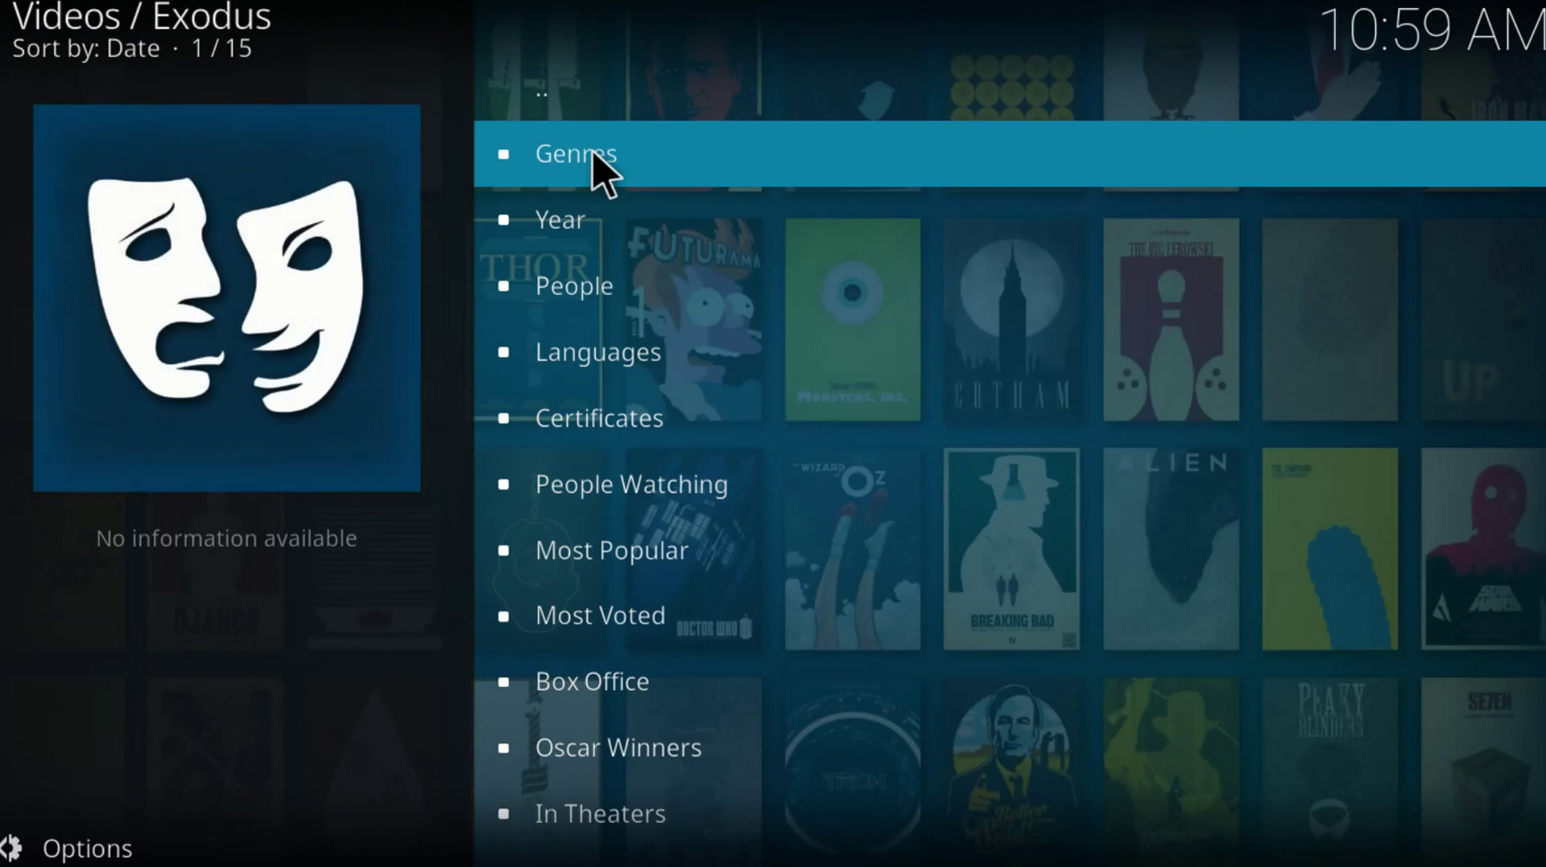
left_click(602, 161)
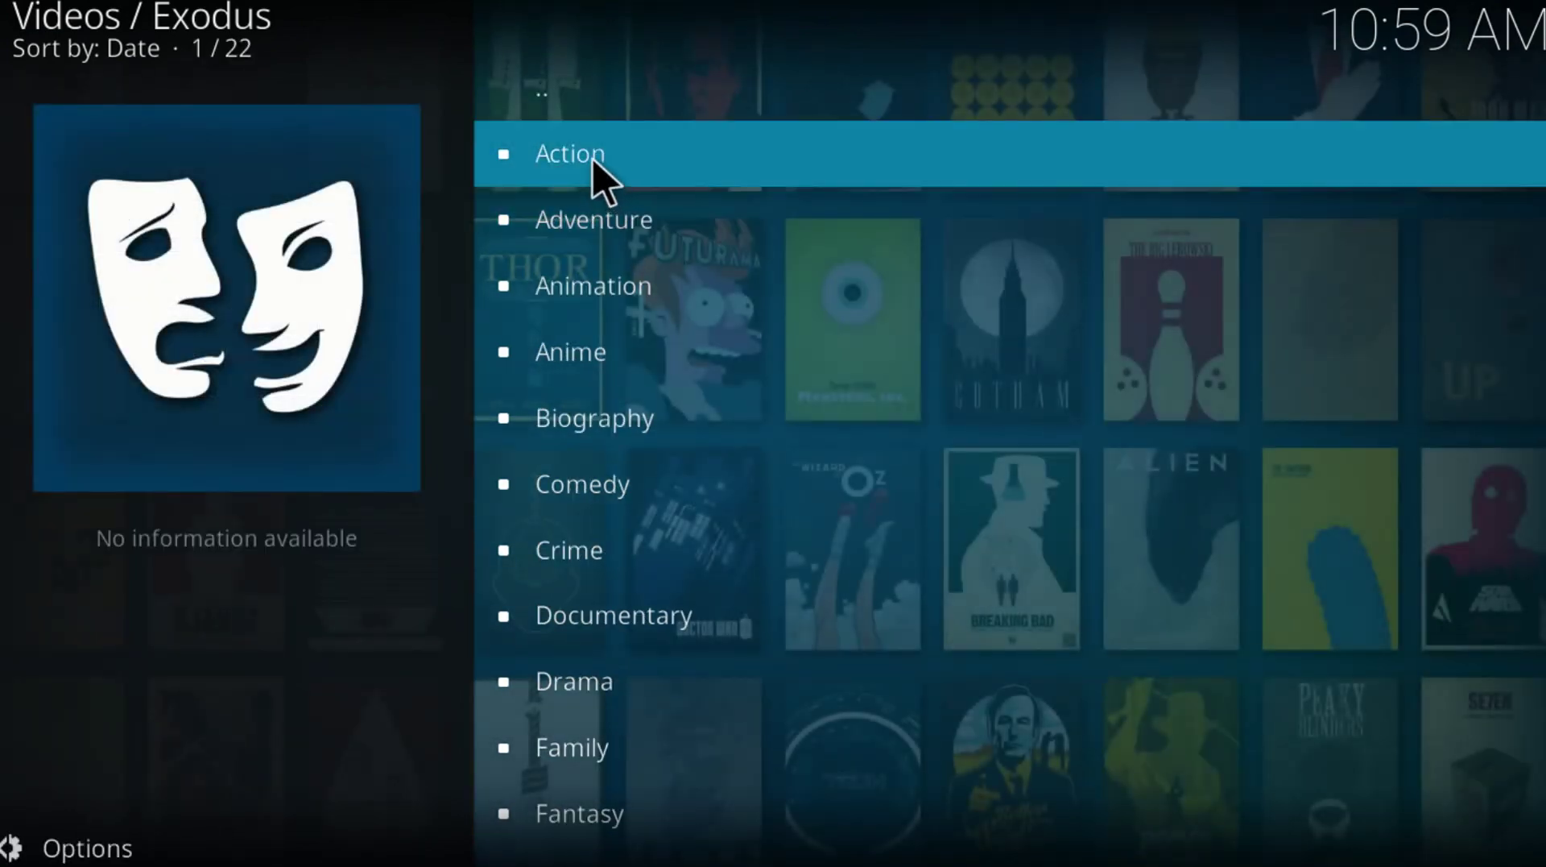
left_click(597, 164)
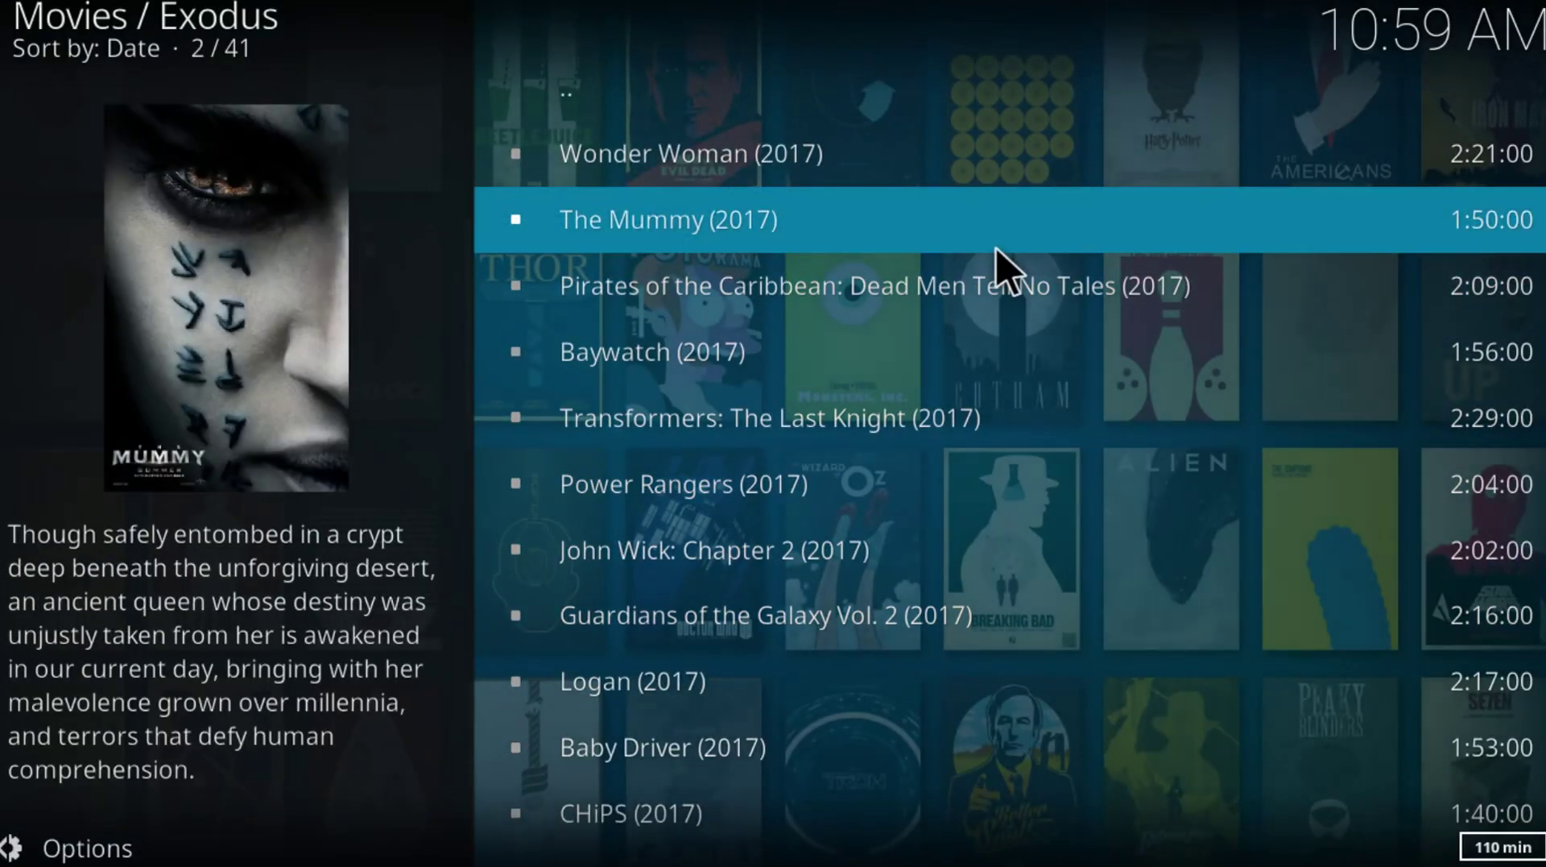
scroll(902, 322, "down", 9)
scroll(961, 308, "down", 18)
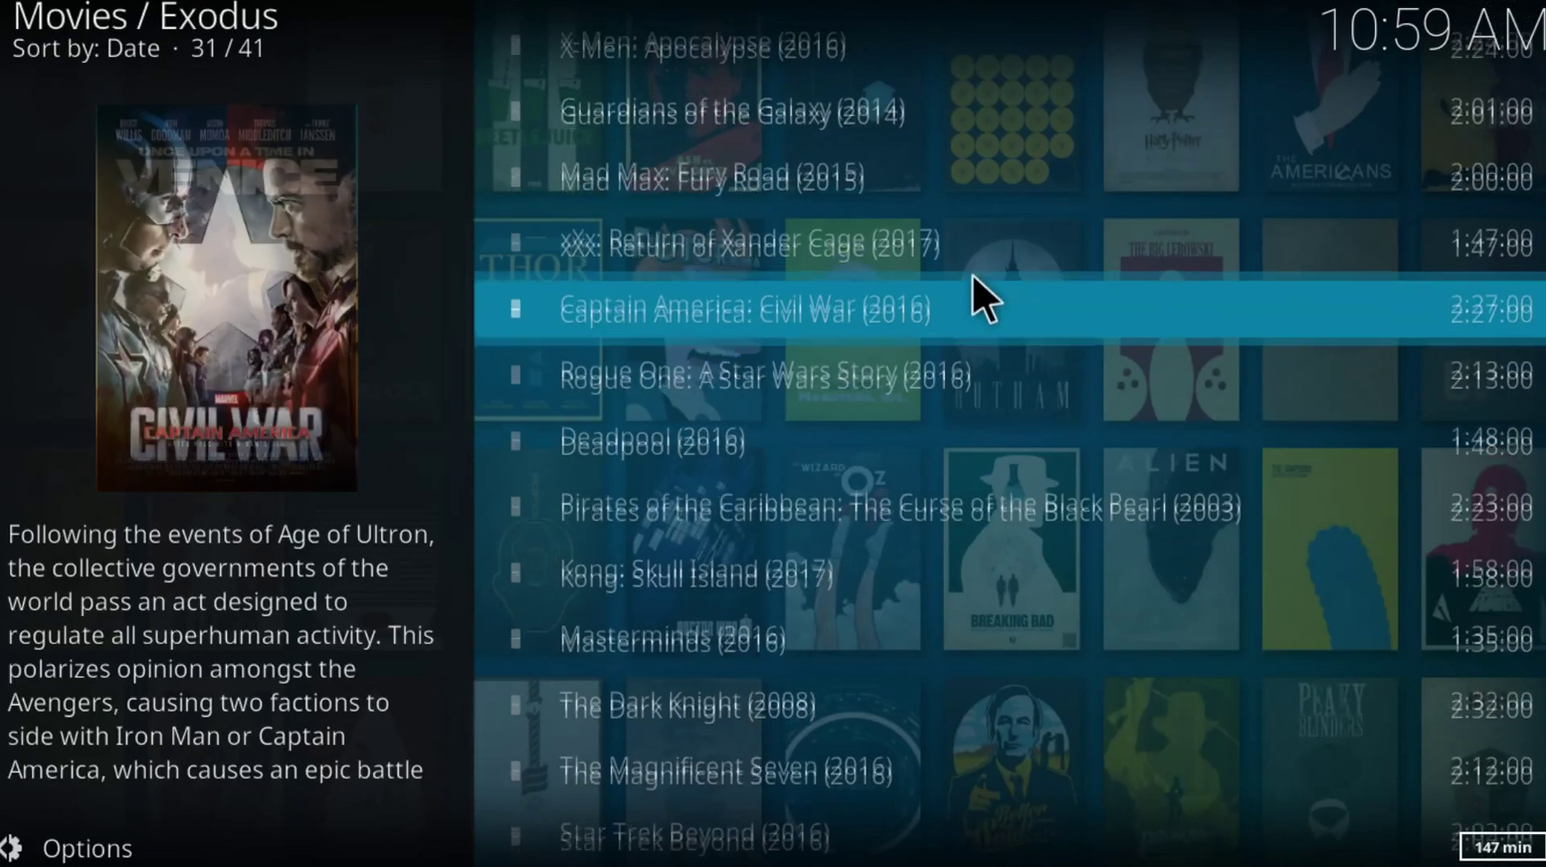
scroll(985, 298, "up", 20)
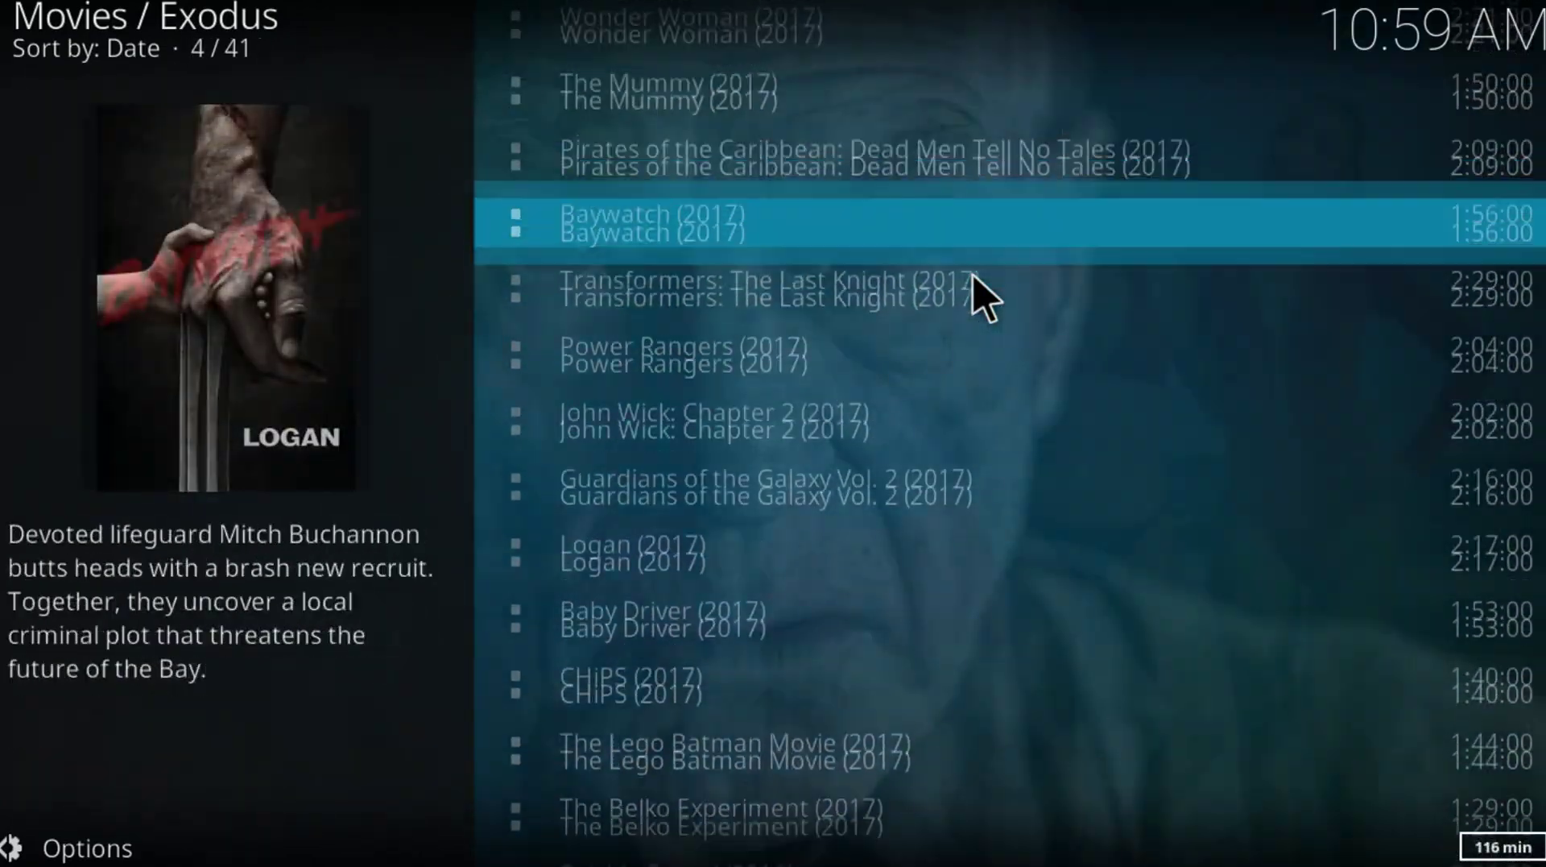